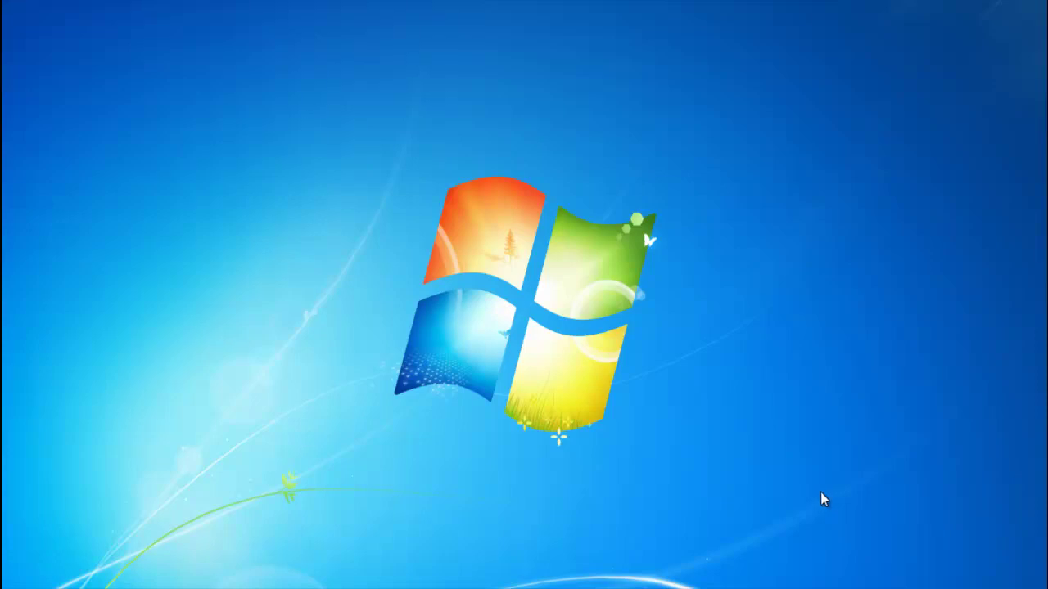
- Launch Microsoft PowerPoint 2010 from Windows 7 to get a new presentation with a blank title slide
key("super")
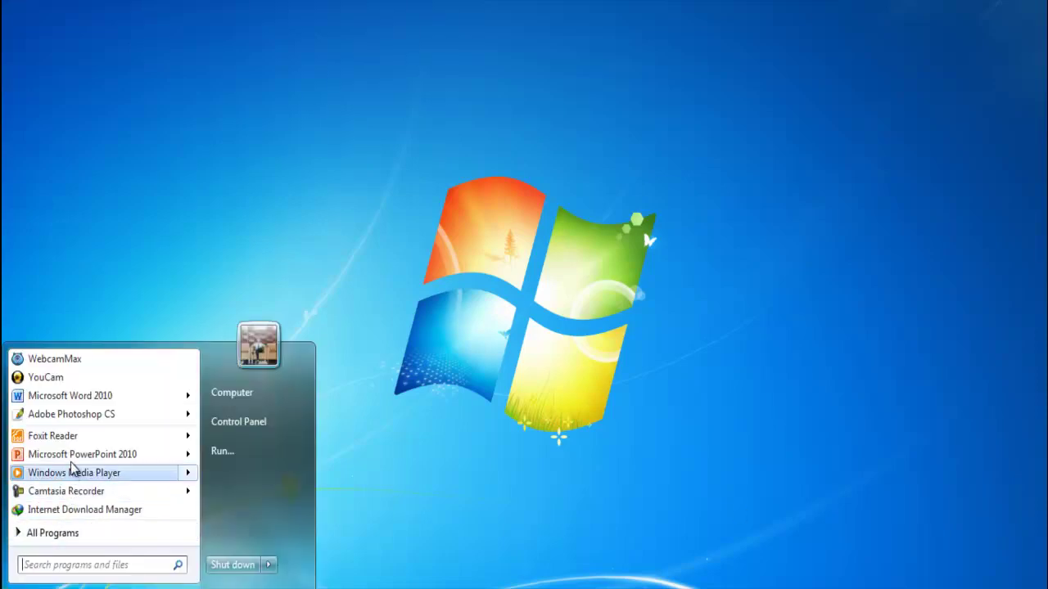
key("Escape")
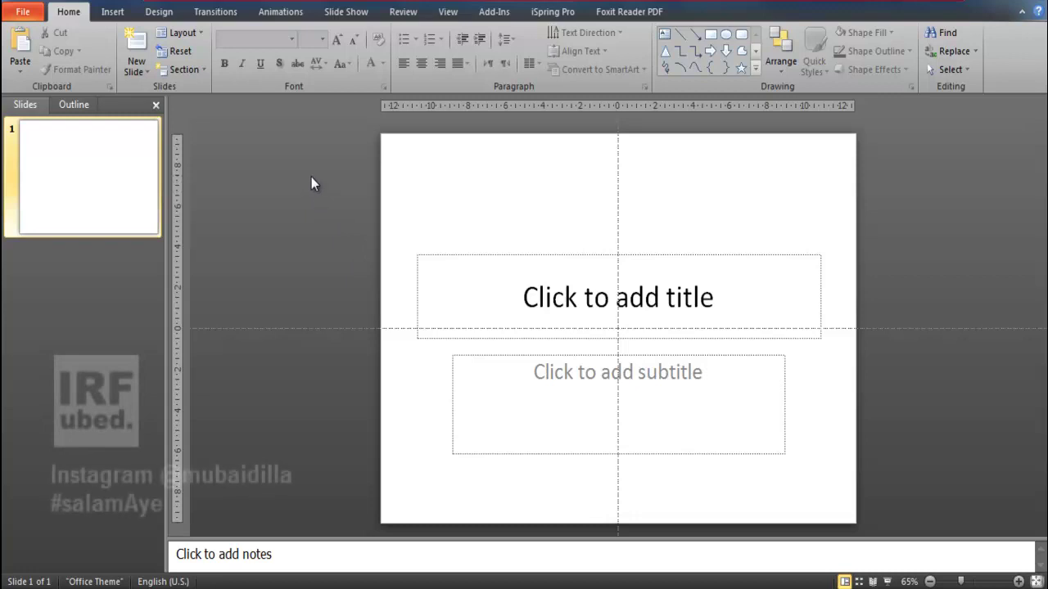
- Draw a blue isosceles triangle, about 4.8 cm by 4.8 cm, near the slide's upper left
left_click(111, 11)
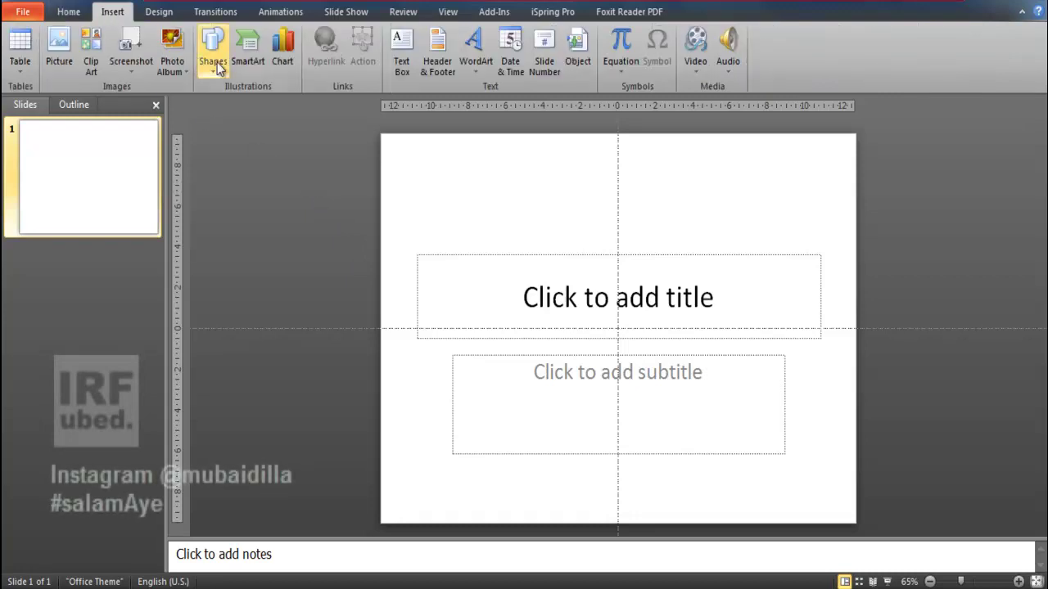
left_click(220, 69)
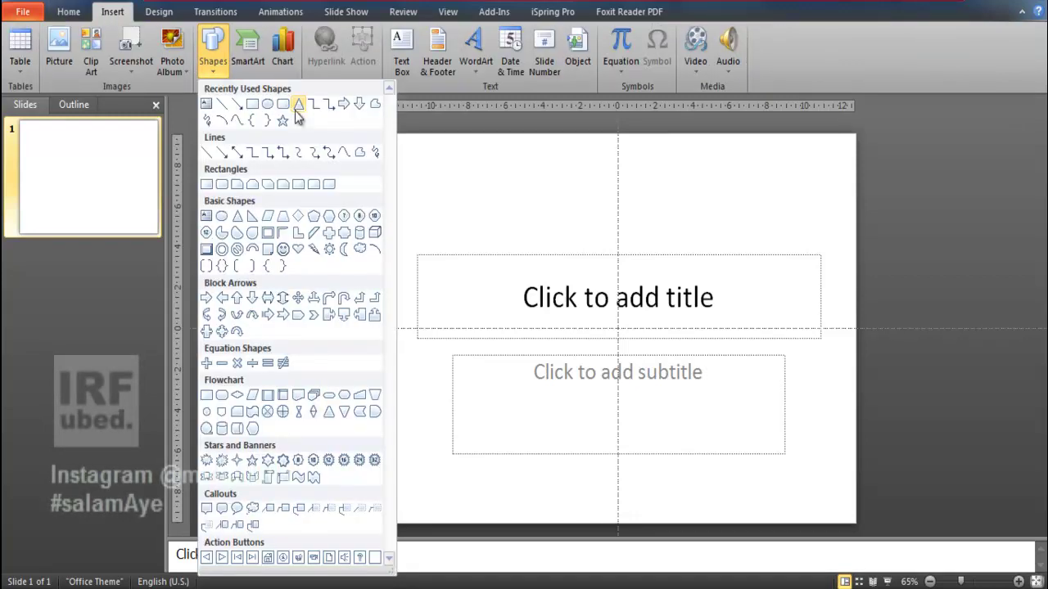
left_click(298, 104)
mouse_move(461, 191)
left_mouse_down()
mouse_move(573, 328)
mouse_move(538, 269)
left_mouse_up()
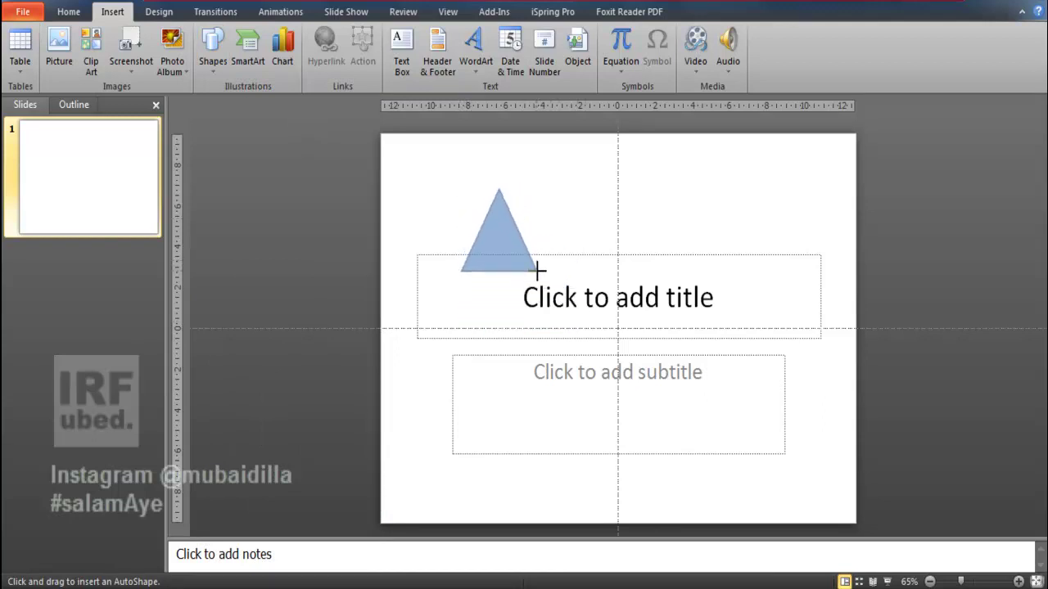
left_click_drag(538, 269, 550, 285)
- Make two copies of the triangle, one below it and one to its upper right
left_click_drag(490, 242, 533, 353)
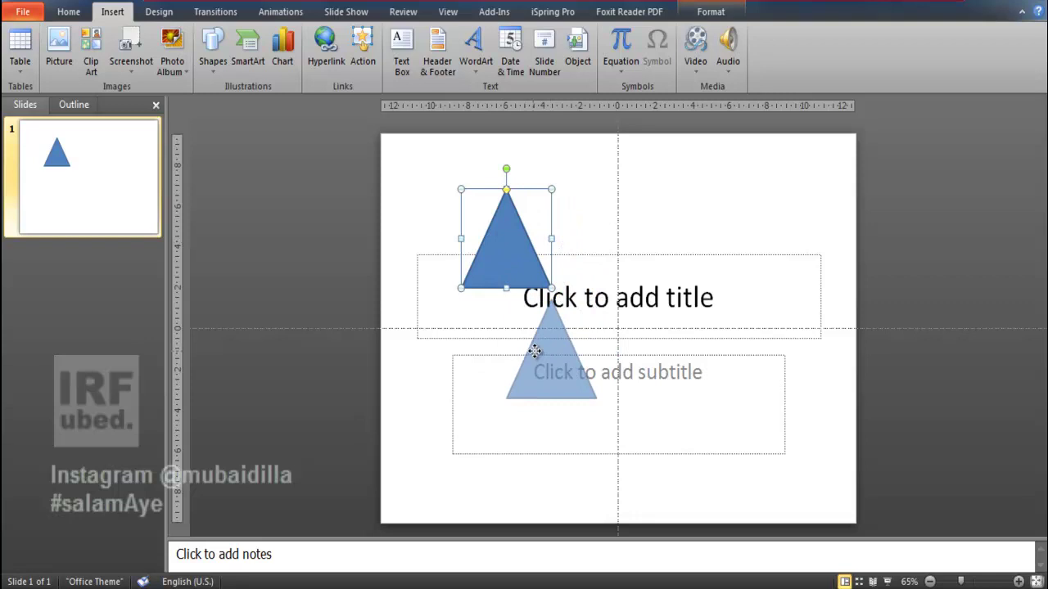
left_click(578, 382)
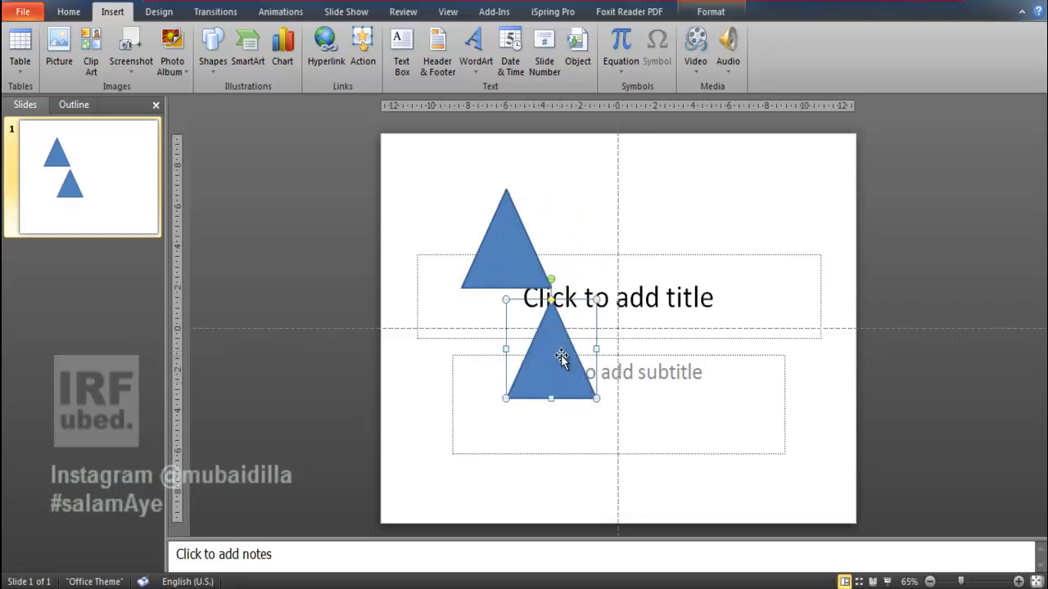
left_click_drag(552, 346, 606, 234)
left_click(637, 264)
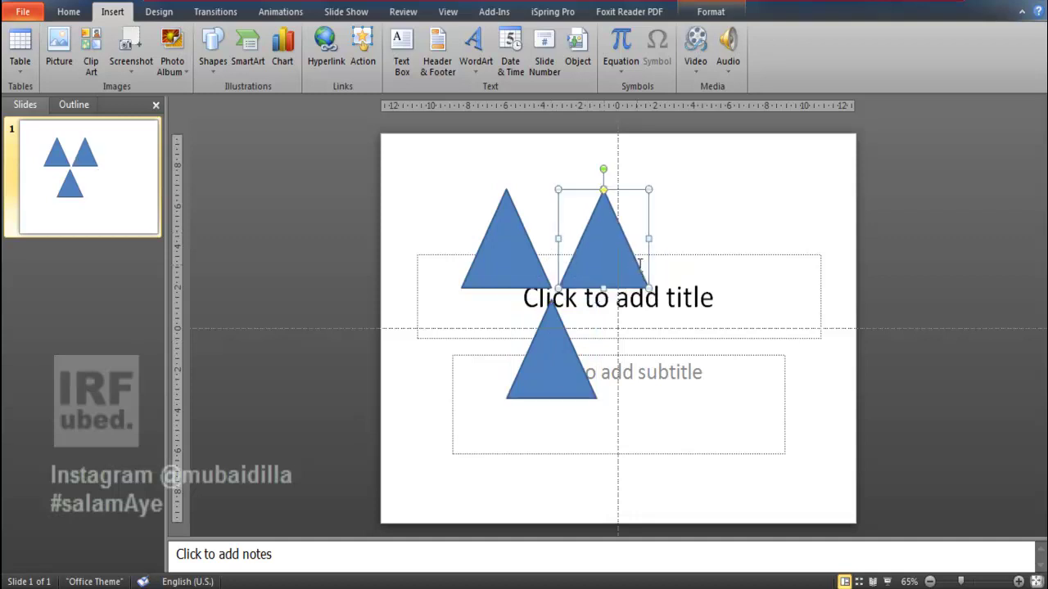
left_click(720, 16)
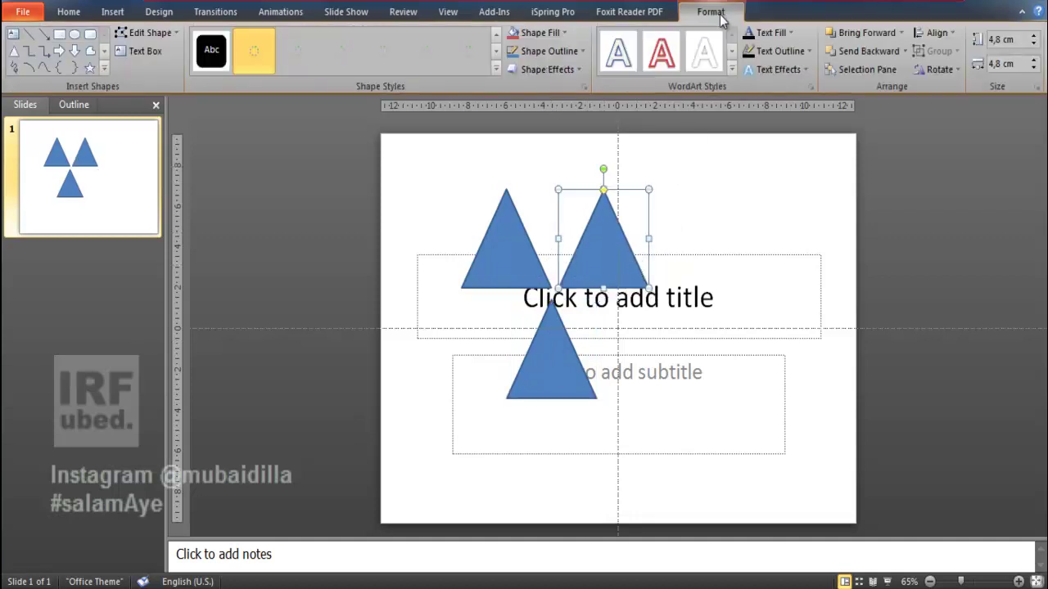
- Flip the right triangle vertically and fit all three triangles into one trapezoid row
left_click(946, 72)
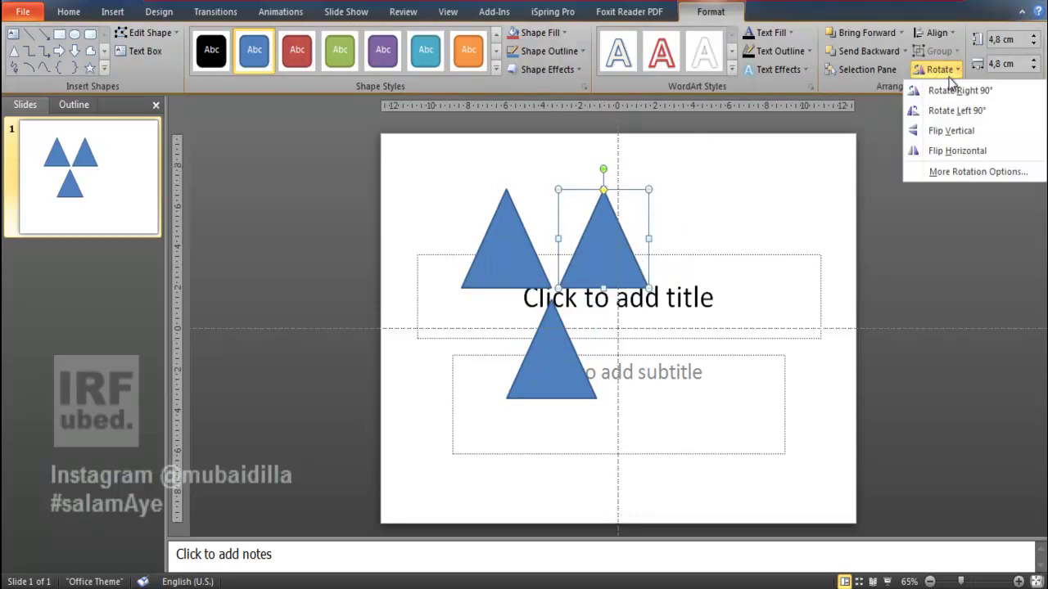
left_click(952, 134)
left_click_drag(618, 222, 573, 201)
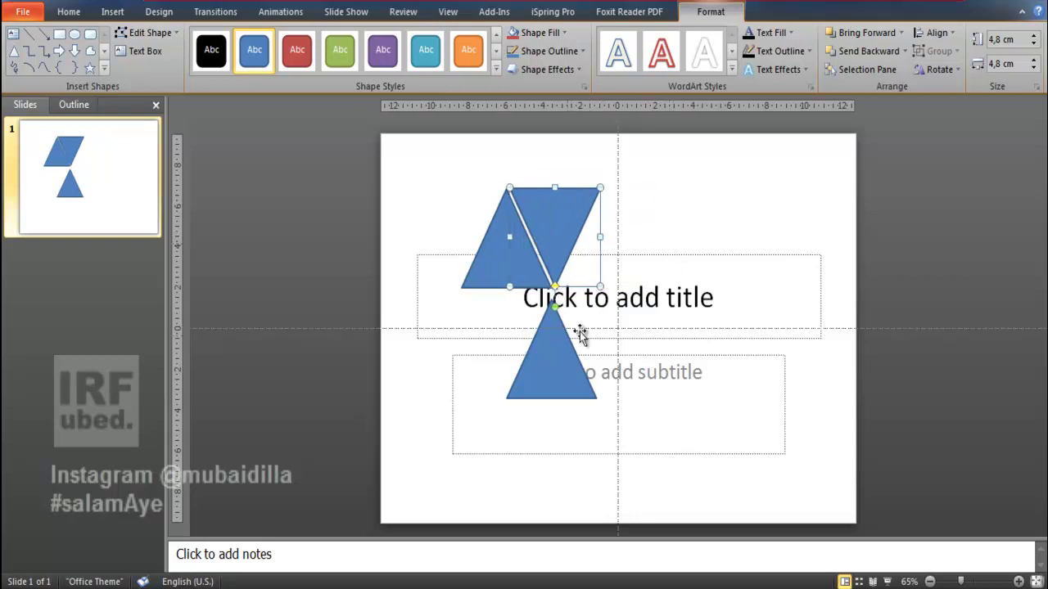
left_click(557, 354)
left_click_drag(553, 351, 609, 240)
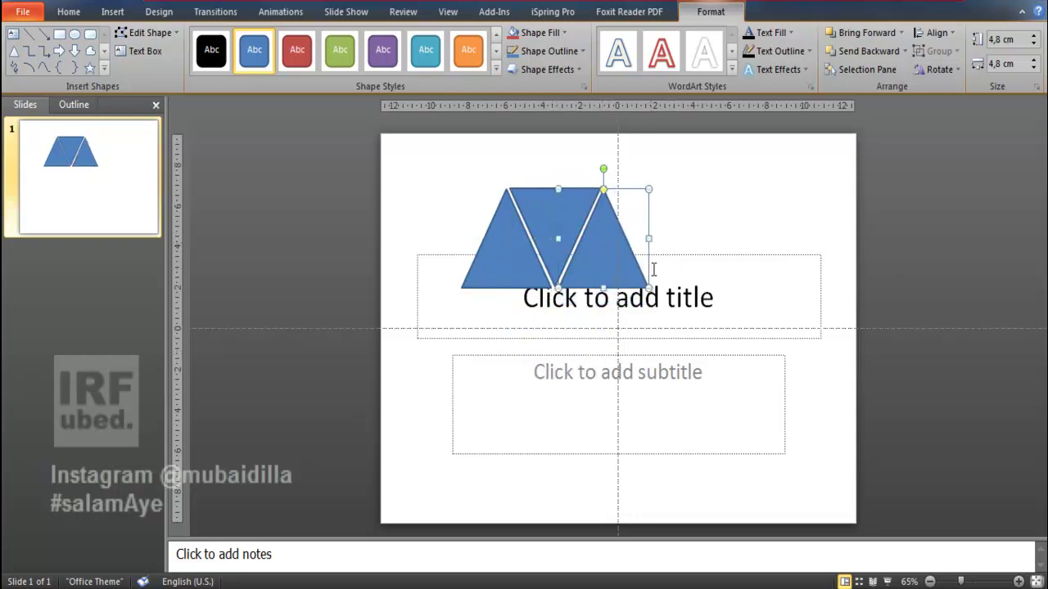
left_click(895, 263)
- Narrow the title and subtitle placeholders and stack them on the right beside the triangles
left_click(806, 288)
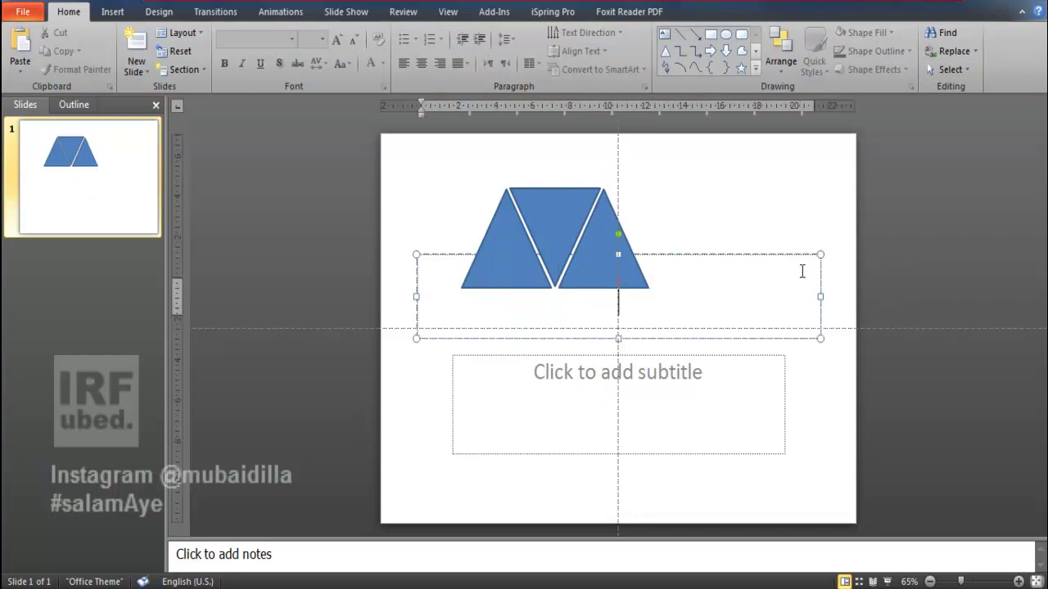
left_click_drag(418, 299, 668, 295)
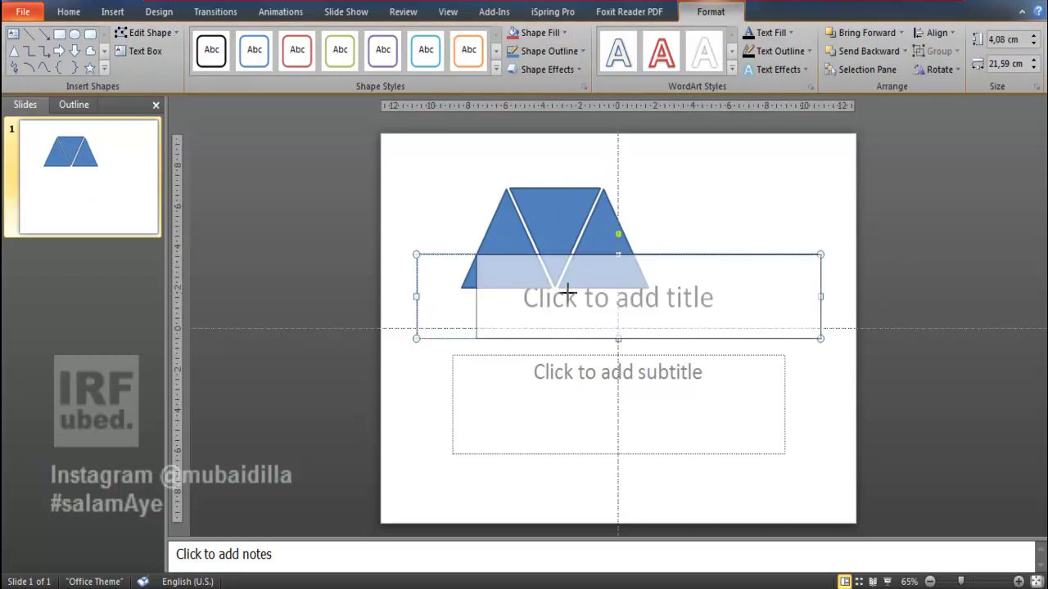
left_click(520, 426)
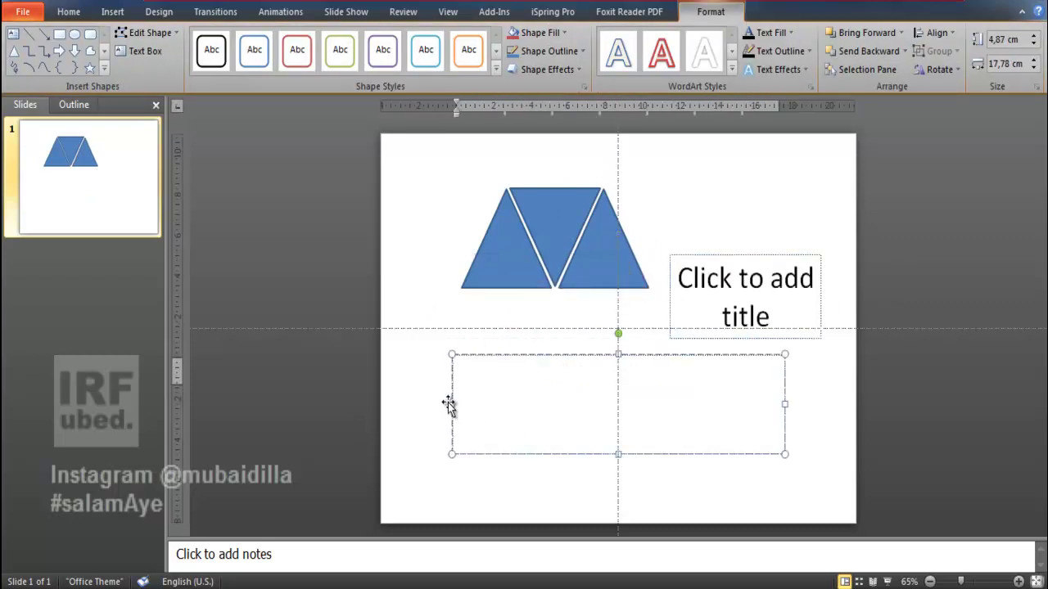
left_click_drag(451, 409, 671, 402)
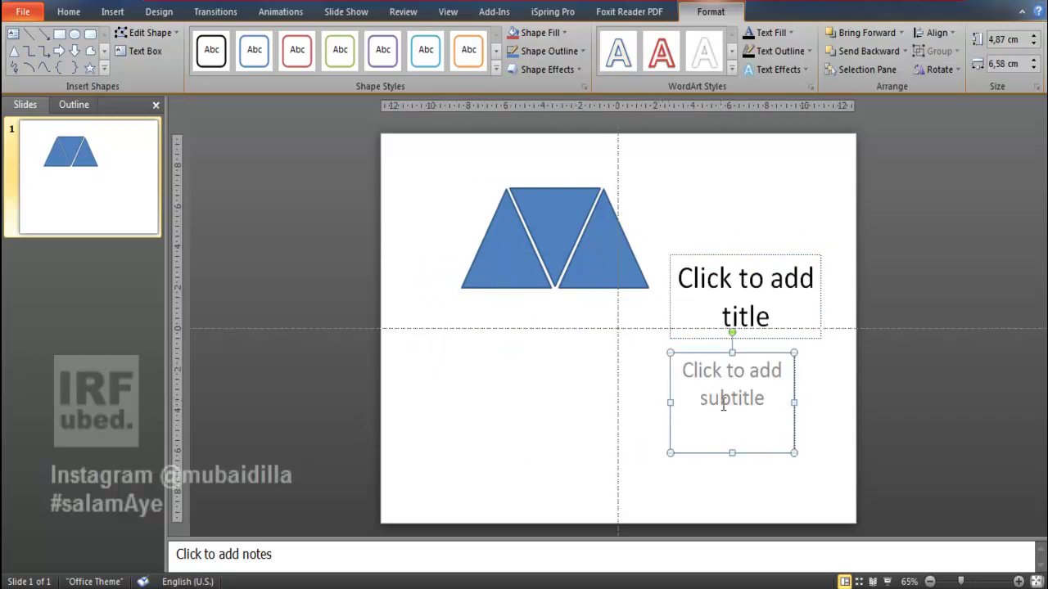
left_click_drag(798, 403, 816, 404)
left_click(448, 215)
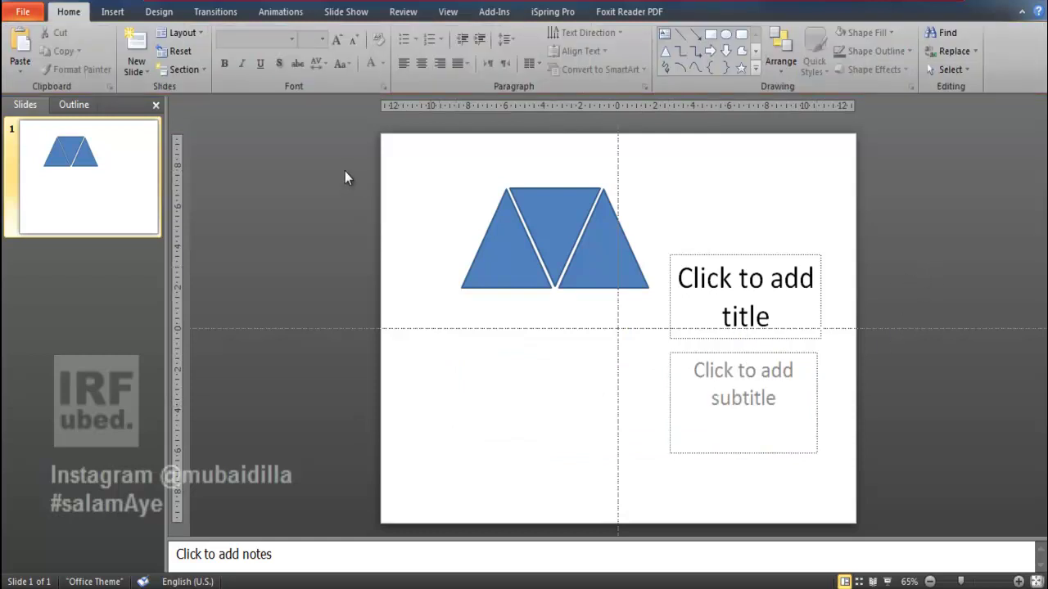
- Copy the triangle row below-left and fill the lower gap with an aligned copy of the inverted triangle
left_click_drag(345, 171, 676, 340)
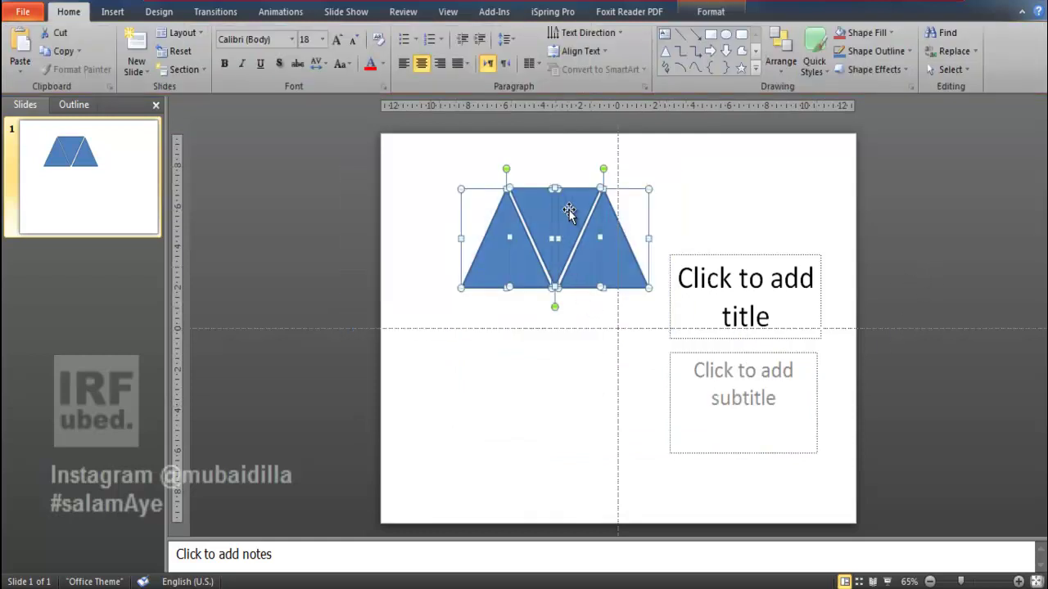
left_click_drag(569, 211, 522, 319)
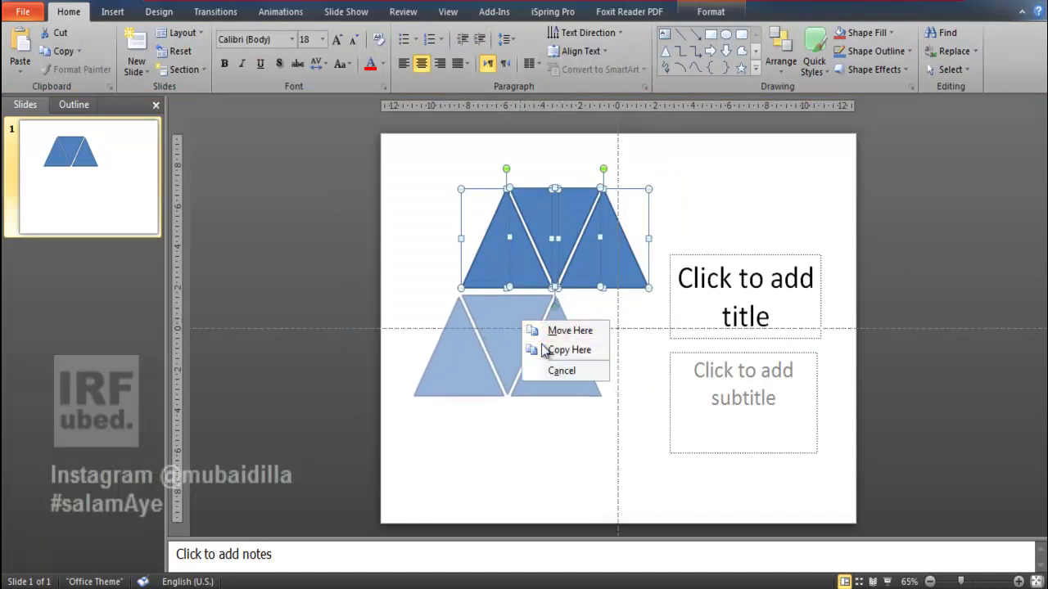
left_click(540, 349)
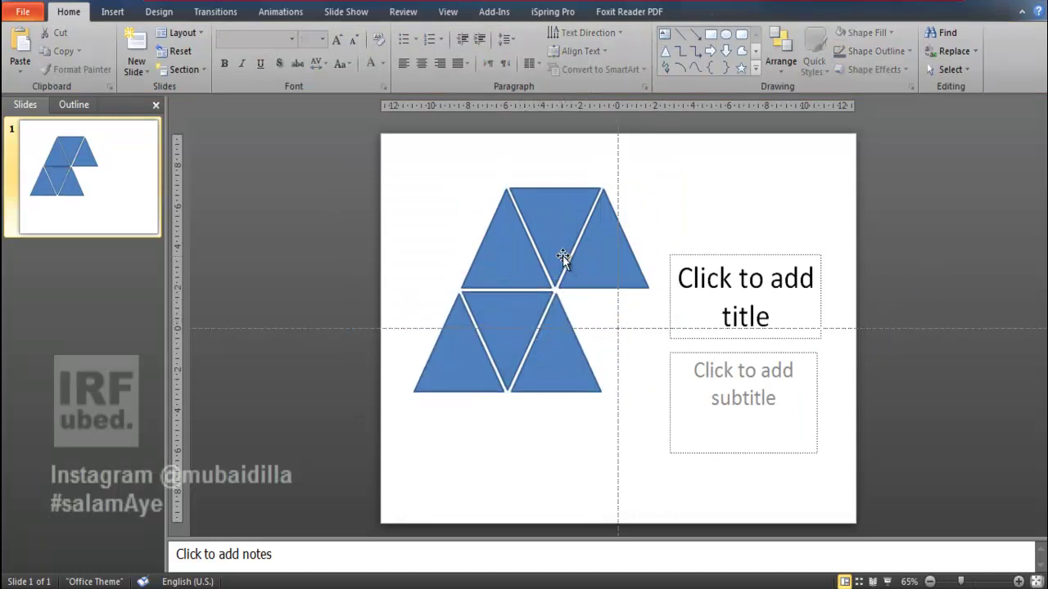
mouse_move(557, 234)
left_mouse_down()
mouse_move(623, 322)
mouse_move(607, 336)
left_mouse_up()
left_click(643, 368)
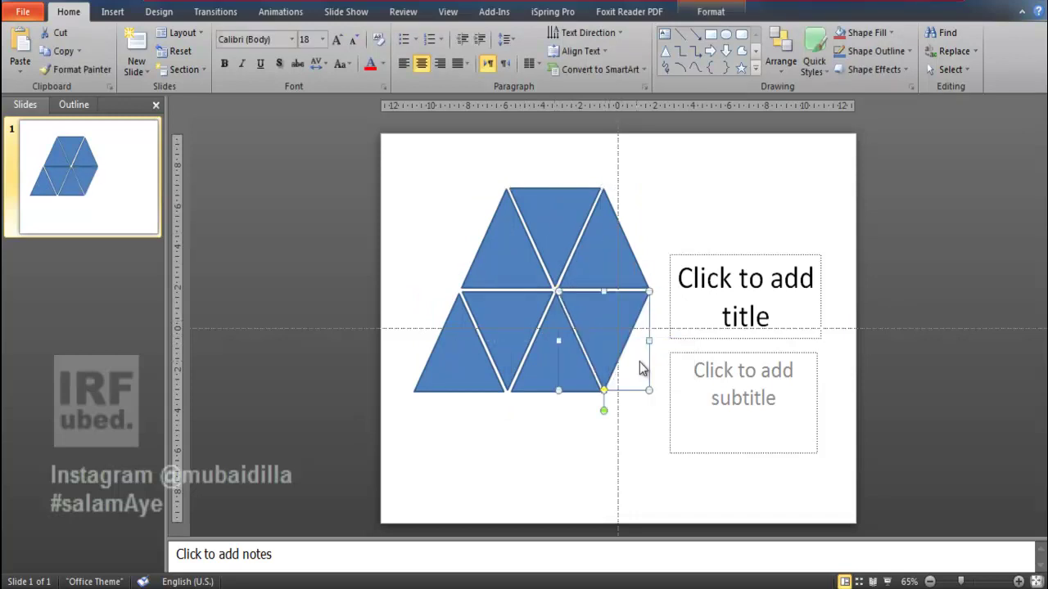
left_click(904, 267)
left_click_drag(617, 306, 613, 306)
left_click(910, 293)
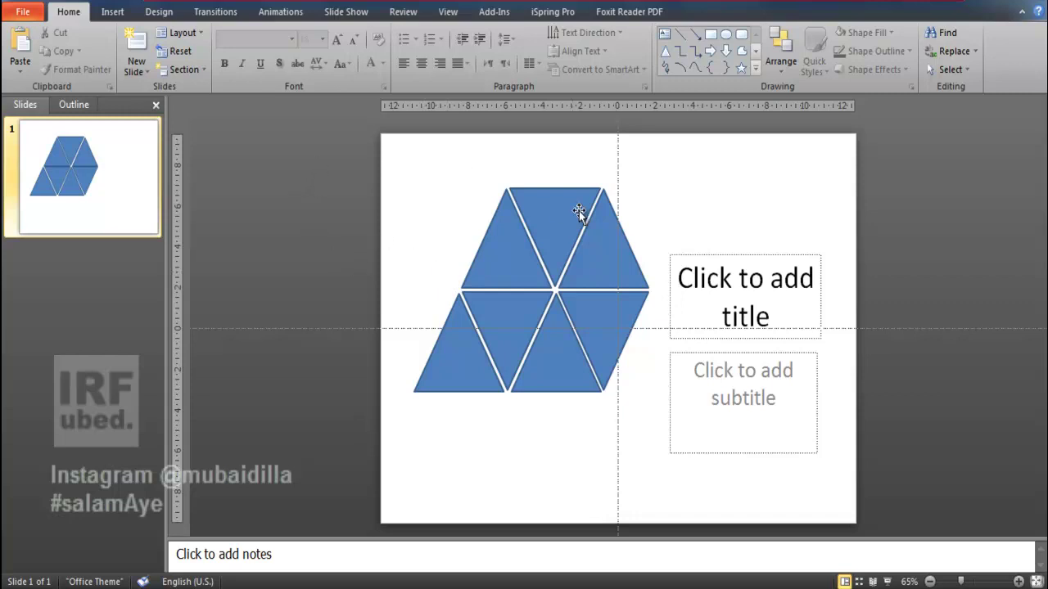
- Copy the top middle inverted triangle to the right end of the top row and align it
left_click_drag(556, 217, 660, 215)
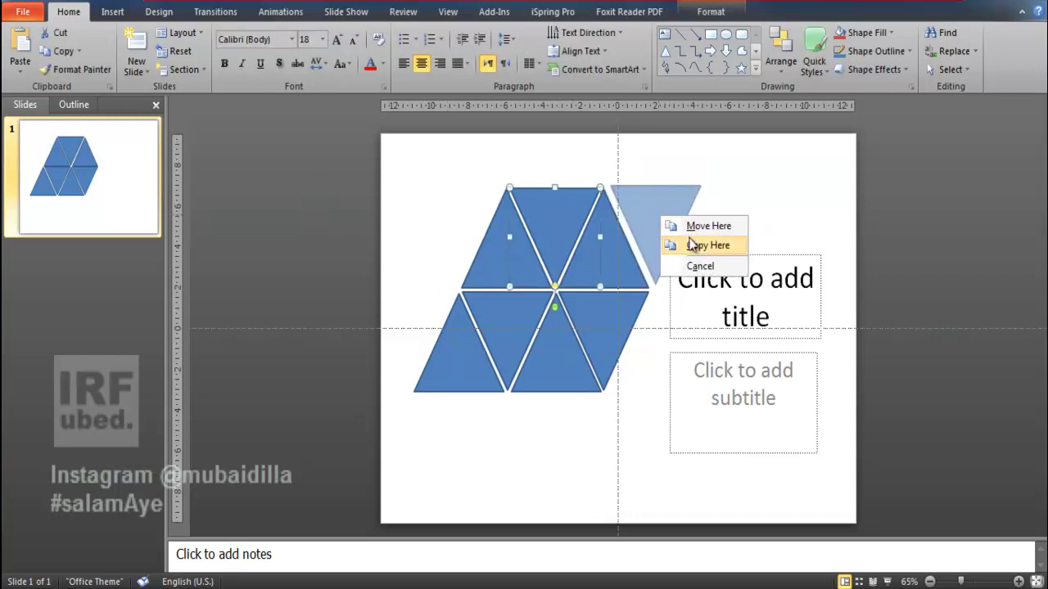
left_click(697, 244)
left_click_drag(660, 232, 659, 234)
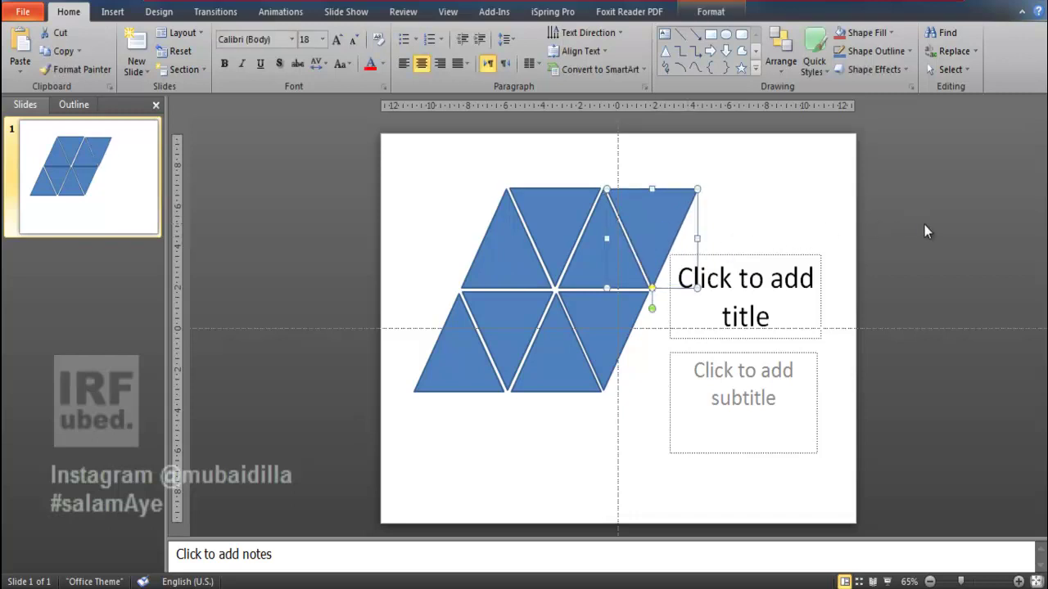
left_click(924, 224)
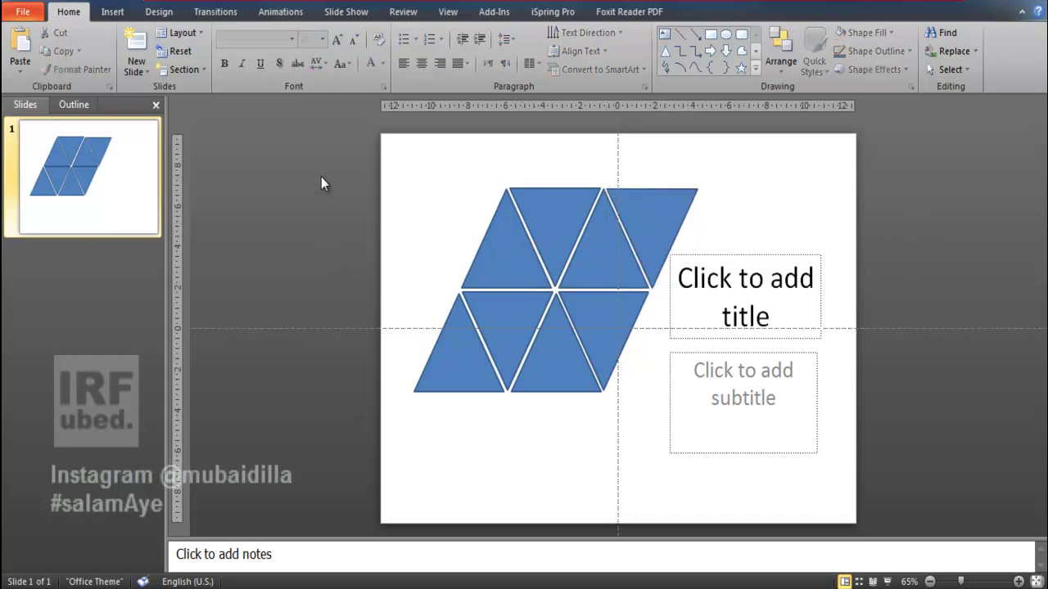
- Copy the lower row down-left as a third row and fill its gap with a triangle copy
left_click_drag(316, 270, 683, 420)
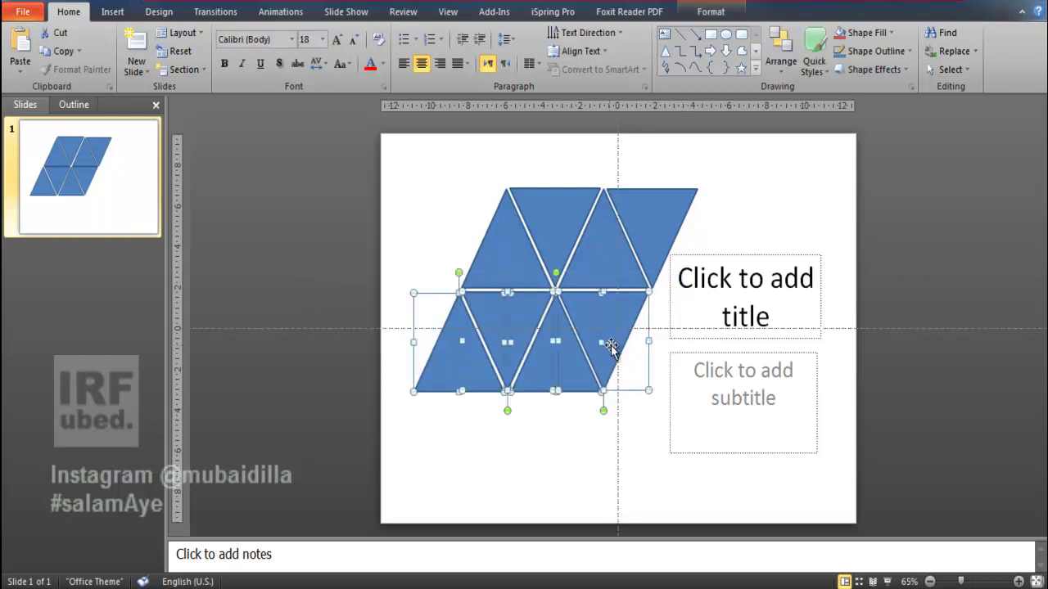
left_click_drag(610, 316, 567, 419)
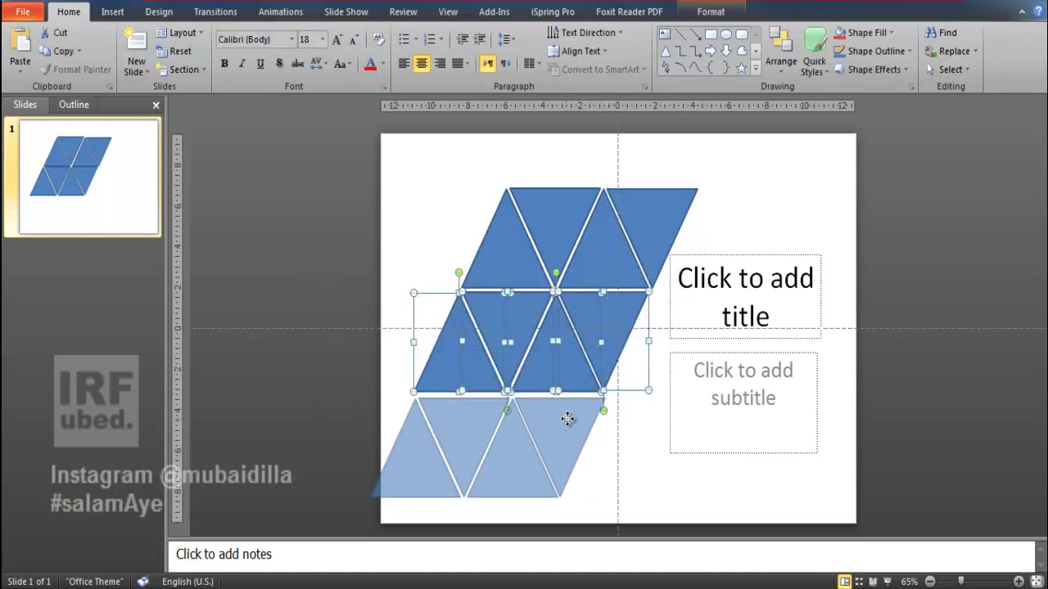
left_click(606, 450)
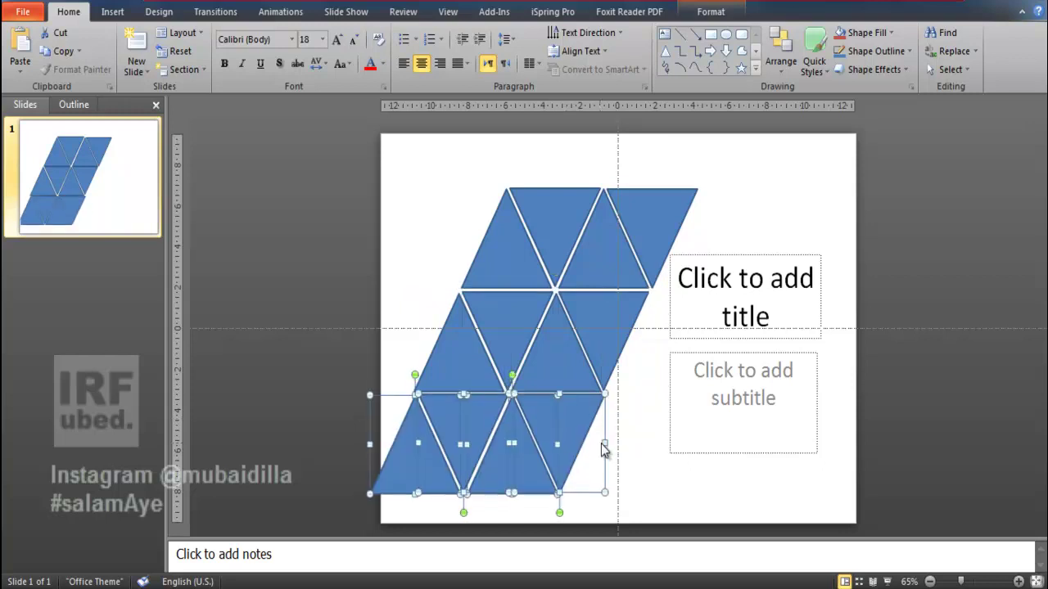
left_click(916, 300)
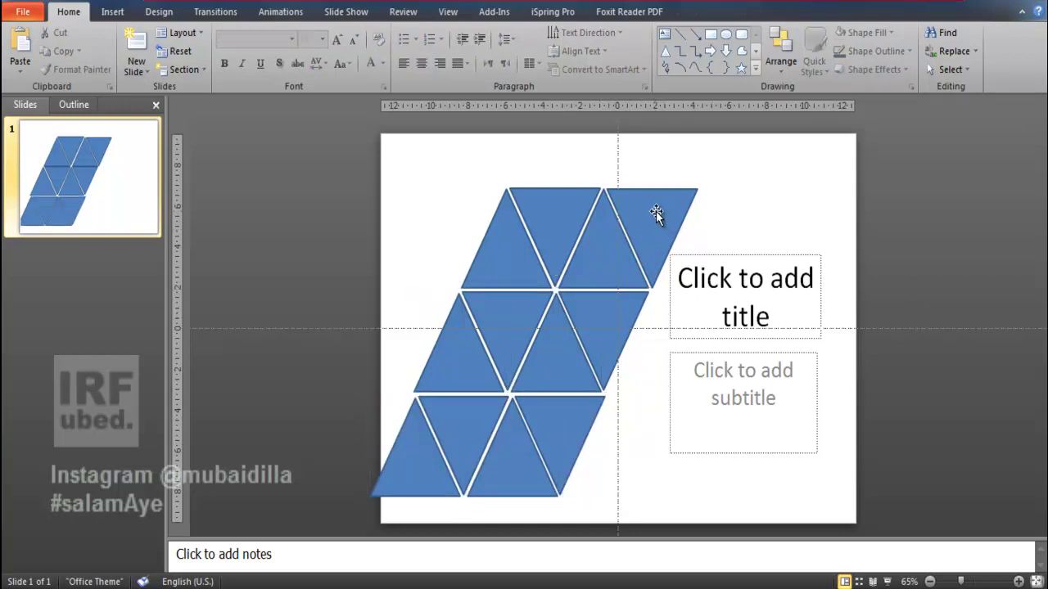
mouse_move(601, 242)
left_mouse_down()
mouse_move(662, 353)
mouse_move(611, 450)
left_mouse_up()
left_click(651, 414)
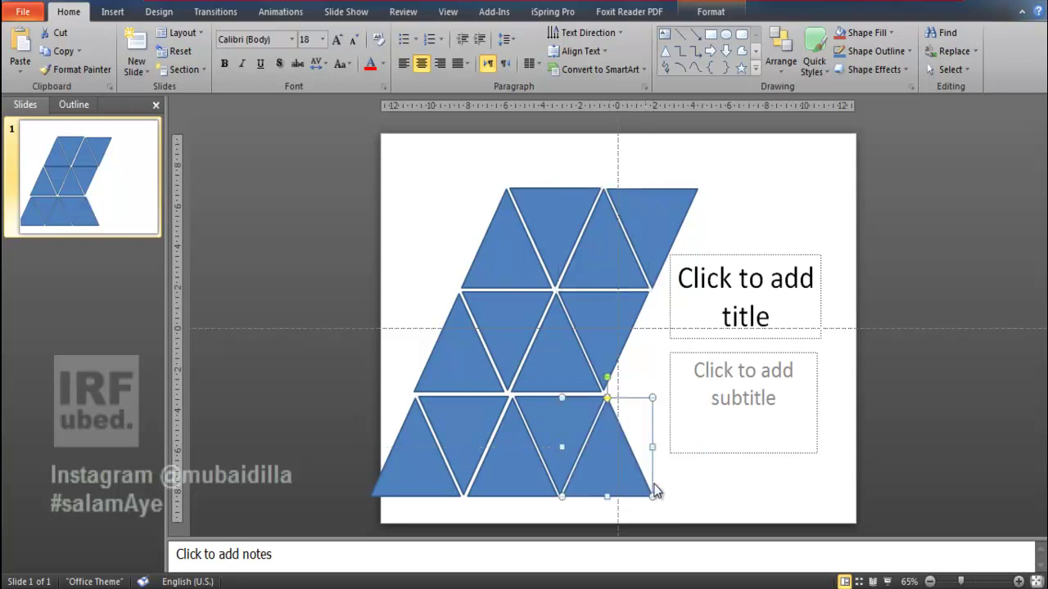
left_click(909, 401)
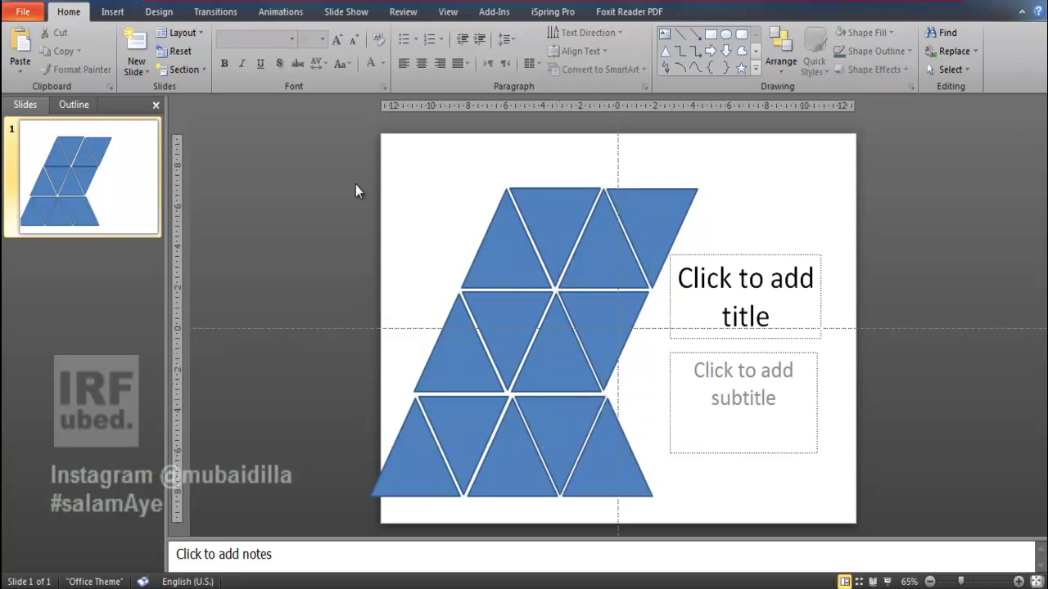
- Delete the extra bottom-right triangle and select all twelve triangles in the mosaic
left_click(619, 450)
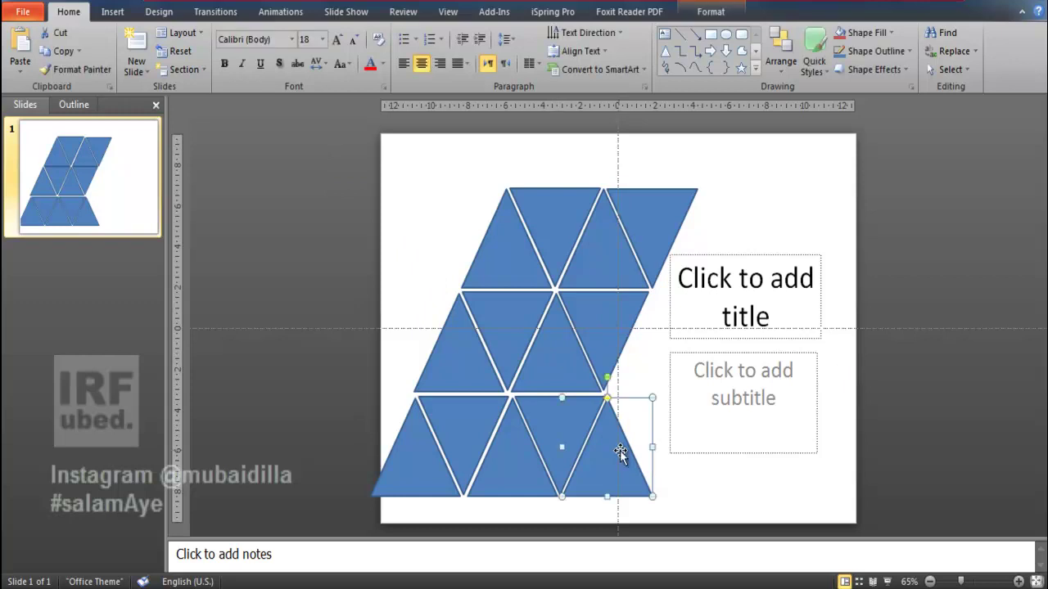
key("Delete")
left_click_drag(308, 149, 708, 515)
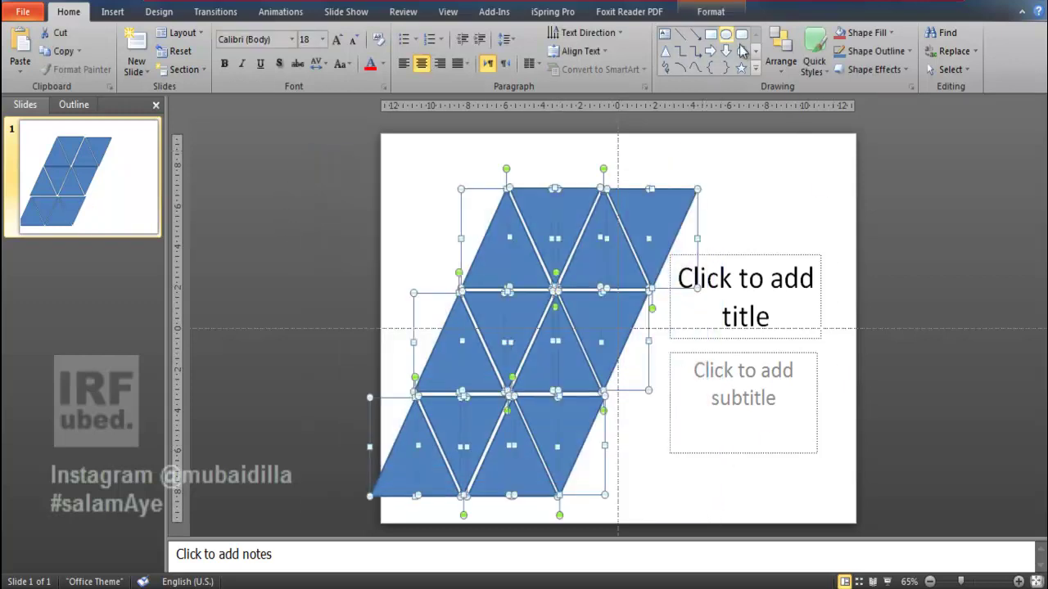
left_click(706, 14)
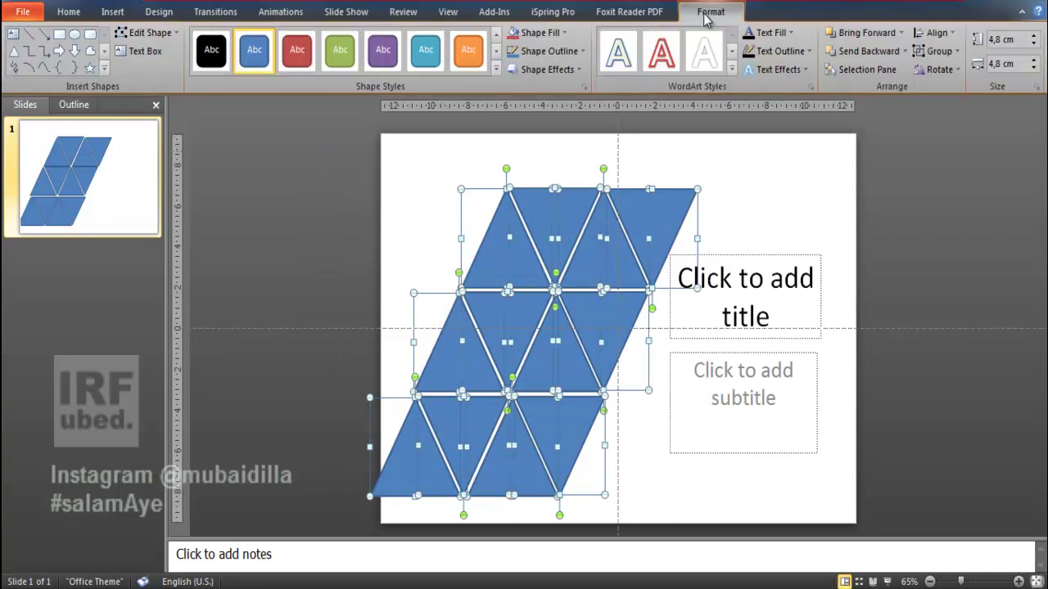
- Group the twelve triangles, shrink the group to about 14.48 cm wide, and preview the slide full screen
left_click(936, 51)
left_click(943, 71)
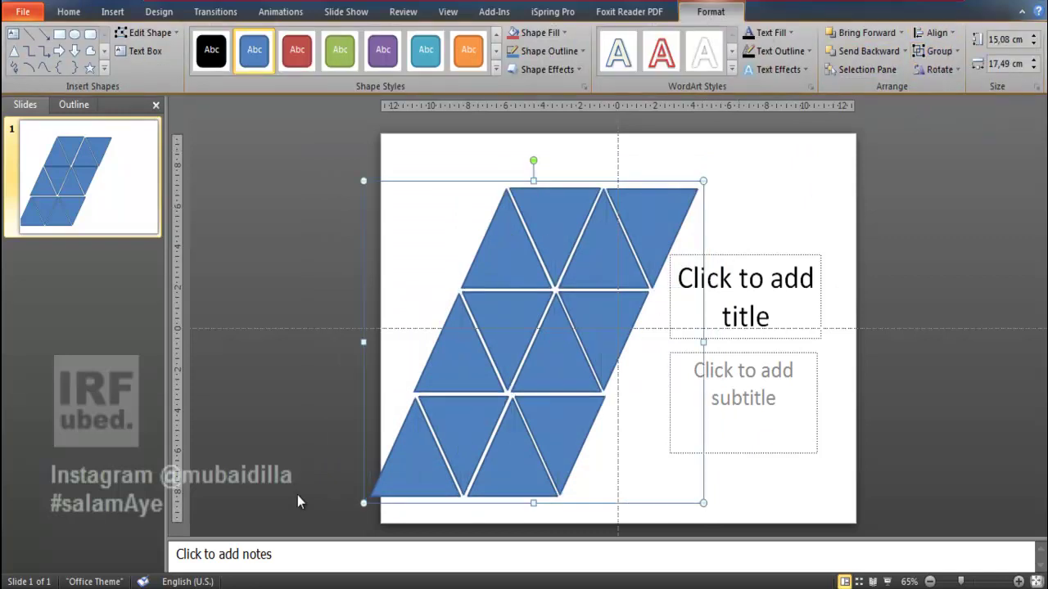
left_click_drag(361, 501, 381, 490)
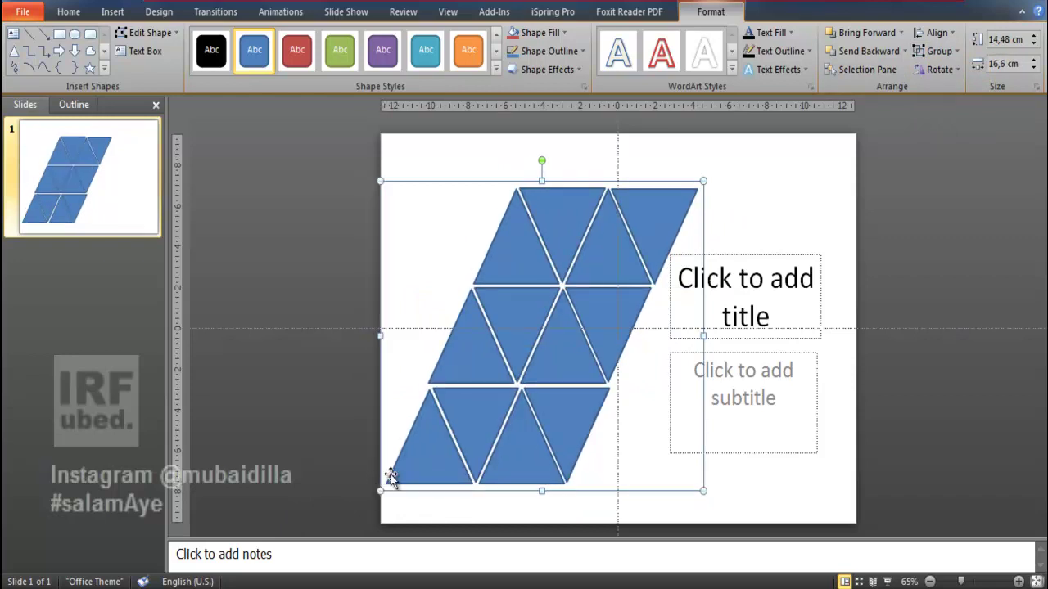
left_click(928, 213)
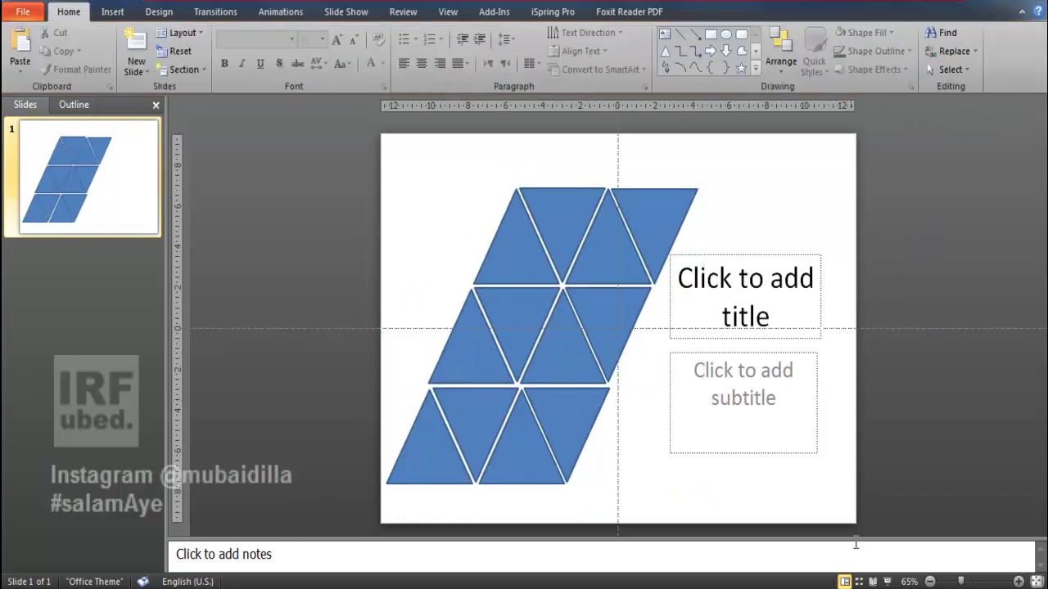
left_click(891, 581)
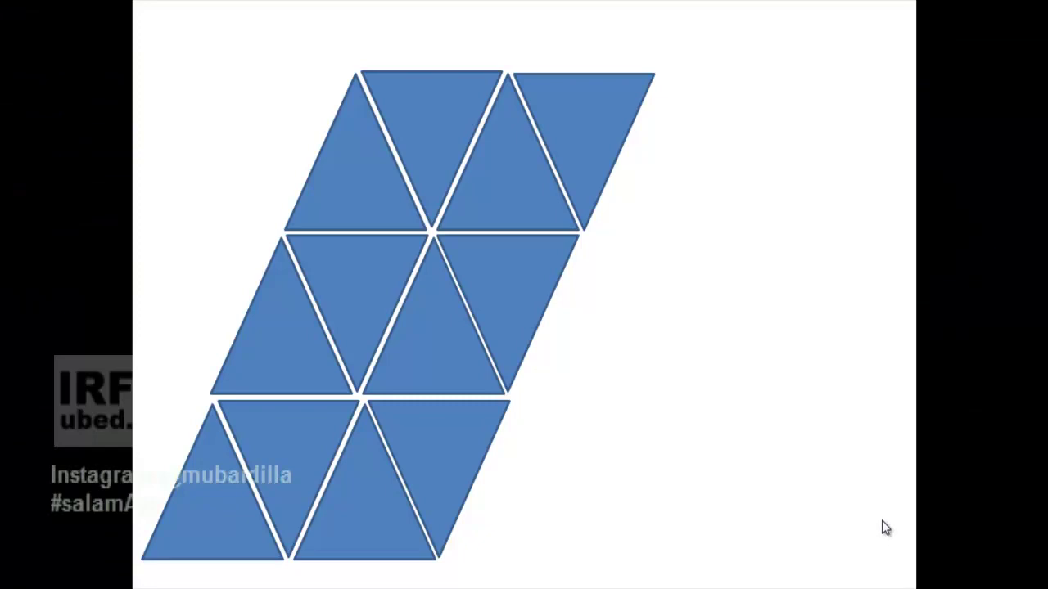
key("Escape")
- Set the triangle group to No Outline and No Fill so the mosaic becomes invisible
left_click(458, 409)
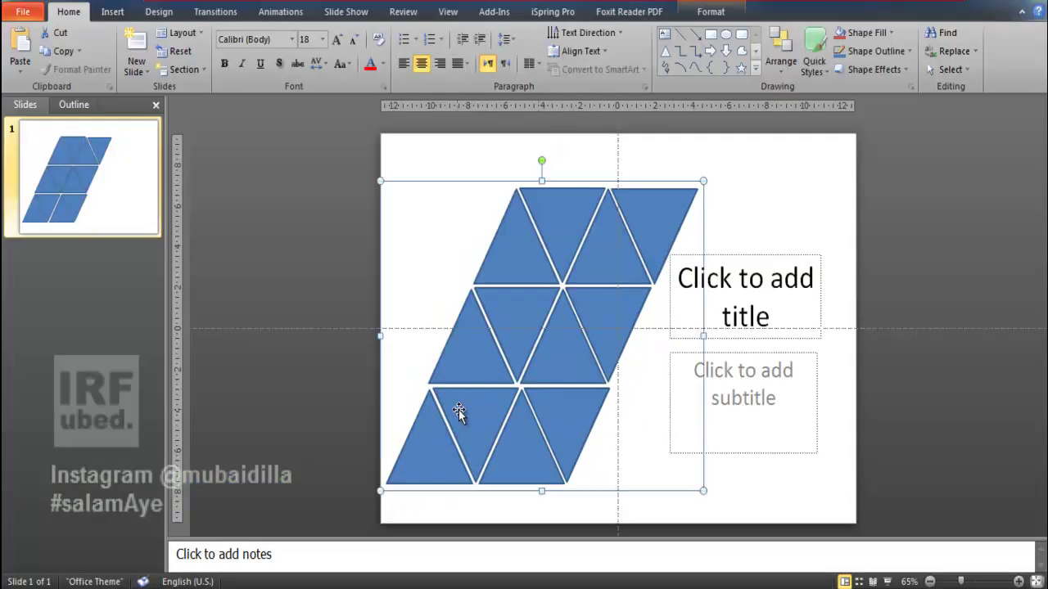
right_click(460, 414)
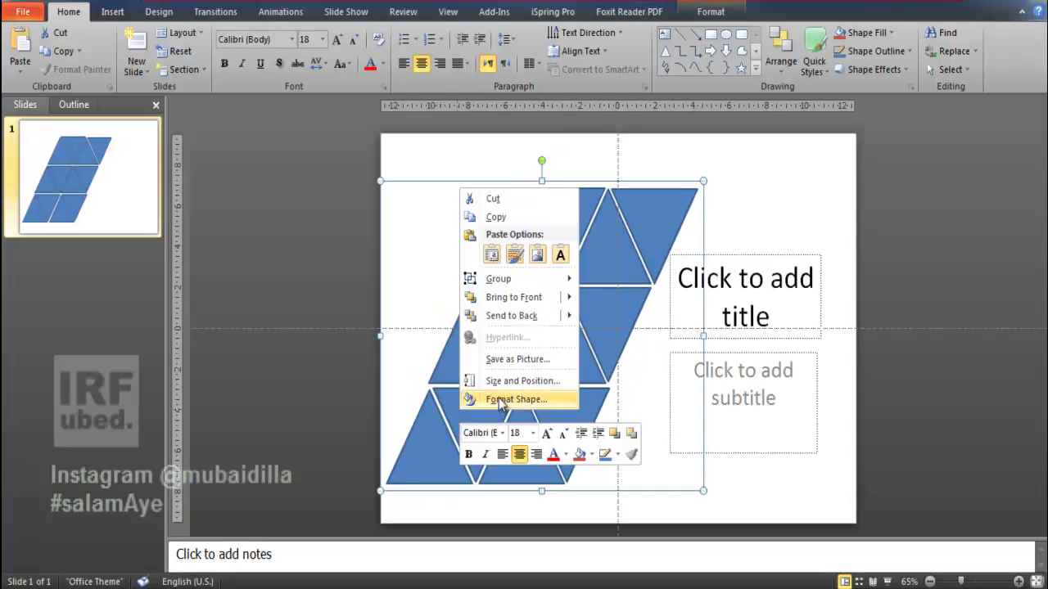
left_click(499, 399)
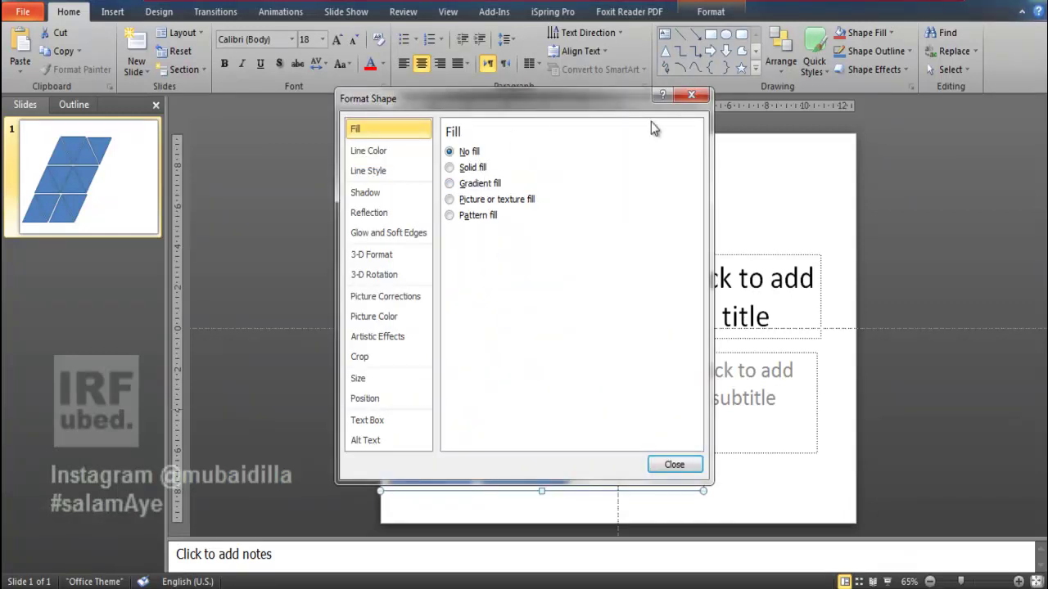
left_click(691, 95)
left_click(710, 11)
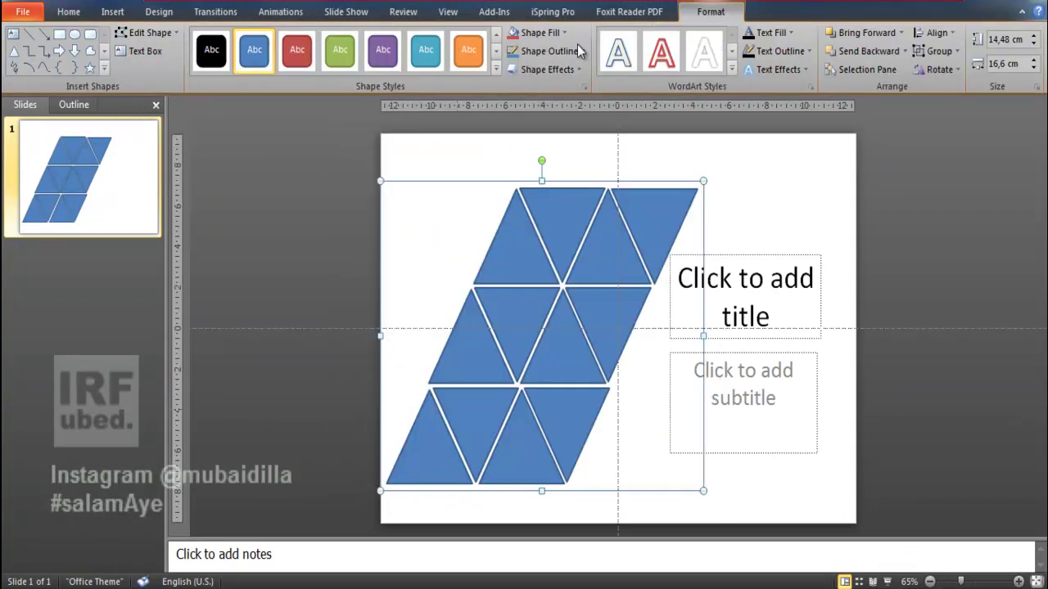
left_click(558, 50)
left_click(557, 190)
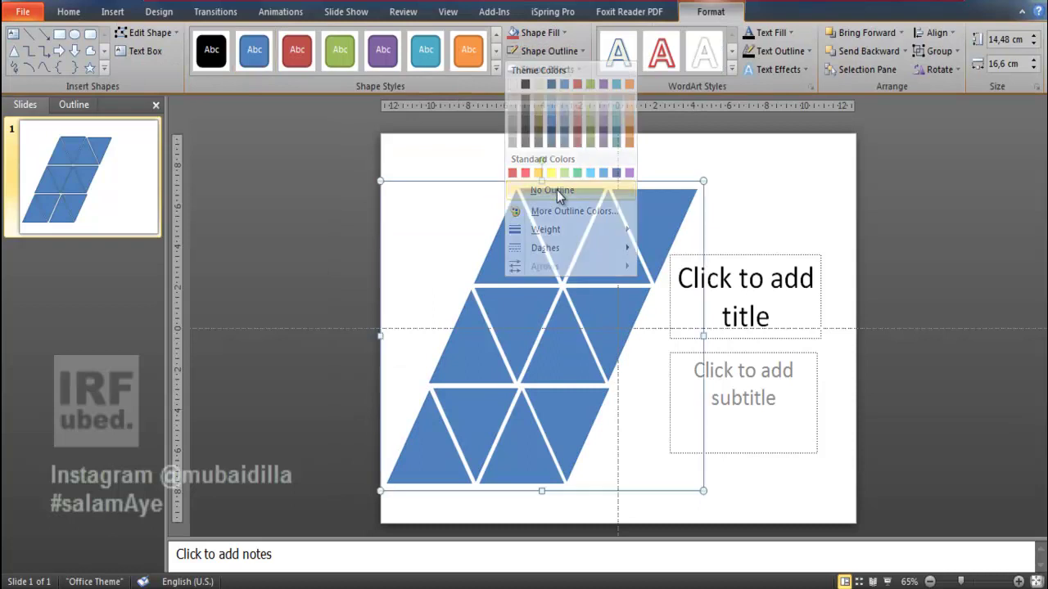
left_click(543, 32)
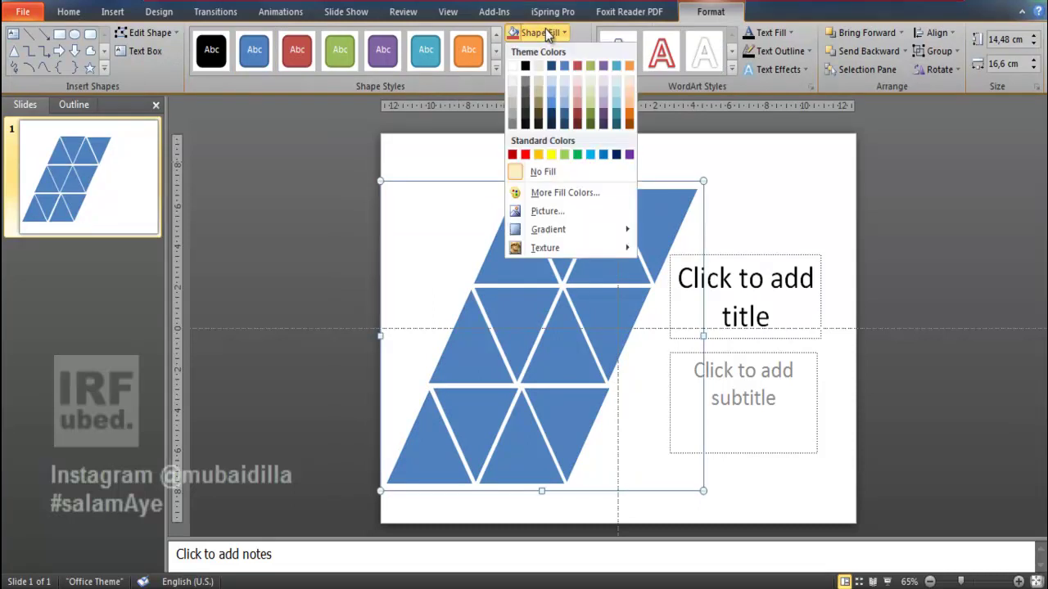
left_click(546, 174)
- Open Format Shape for the mosaic and switch its fill to Picture or texture fill
right_click(545, 244)
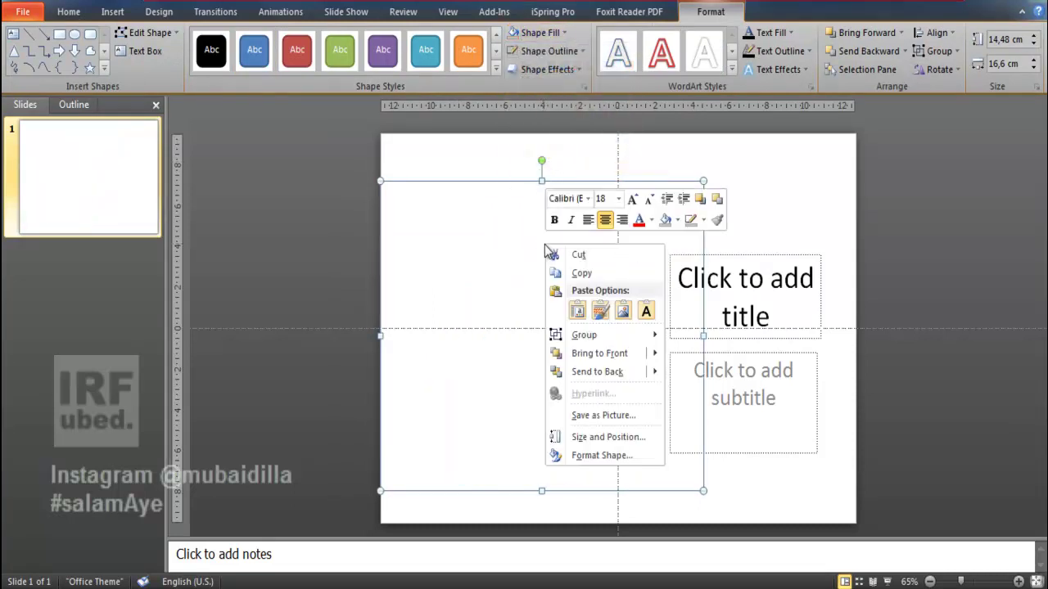
left_click(577, 454)
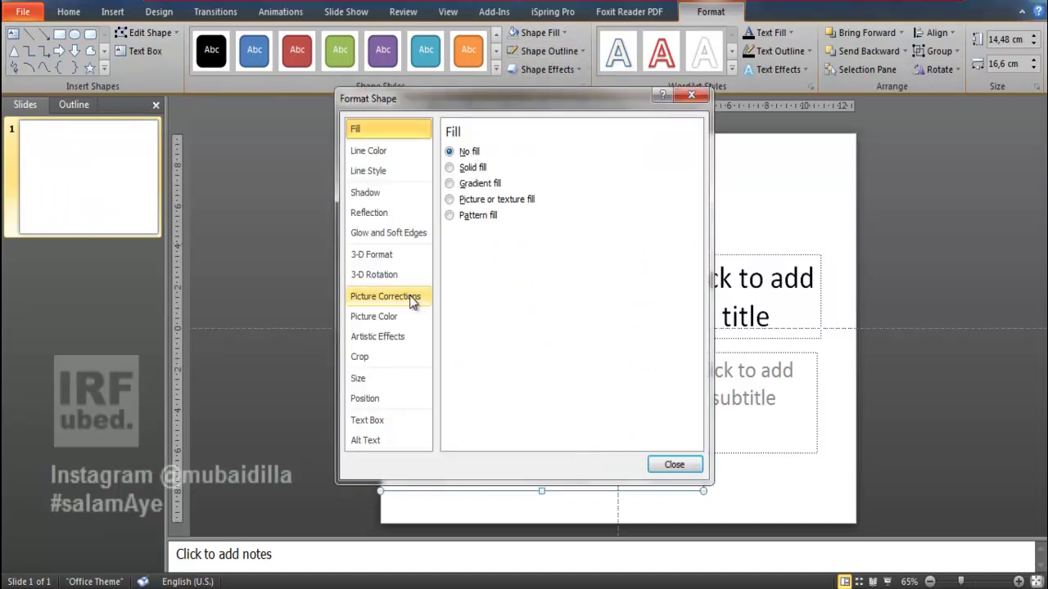
left_click_drag(484, 106, 151, 103)
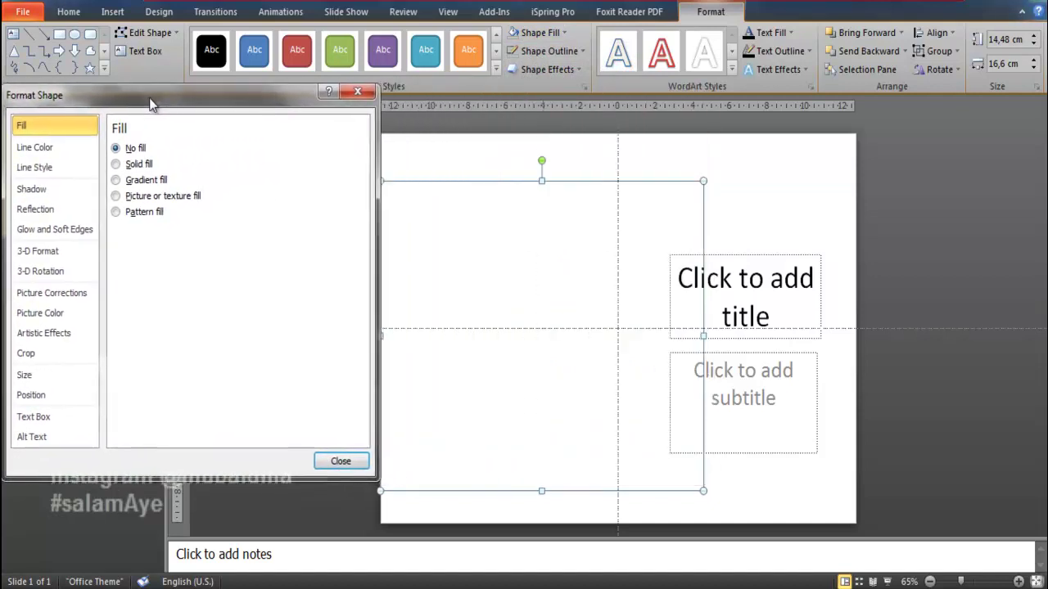
left_click(132, 185)
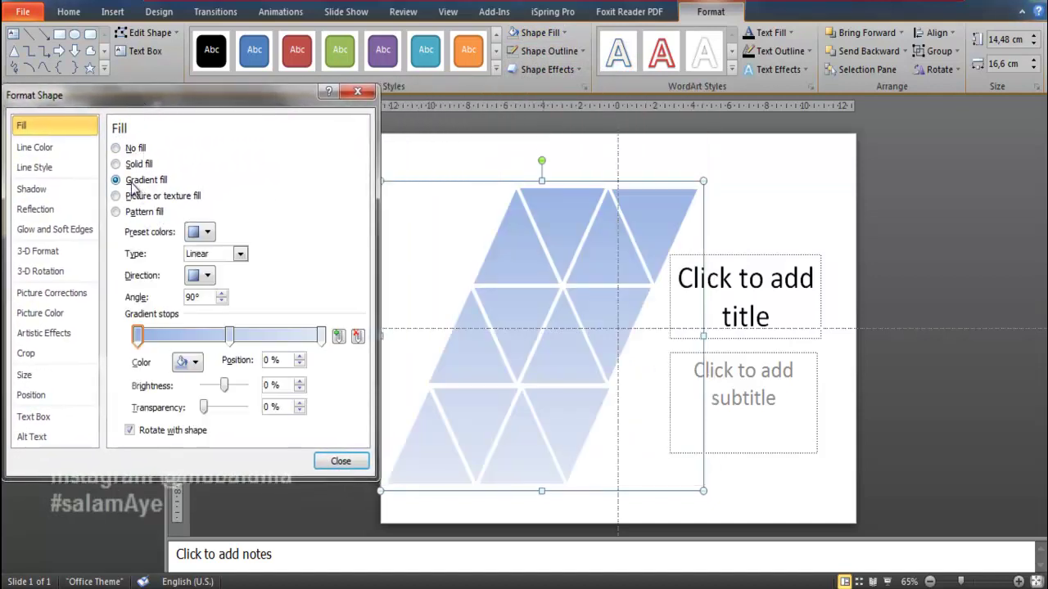
left_click(131, 197)
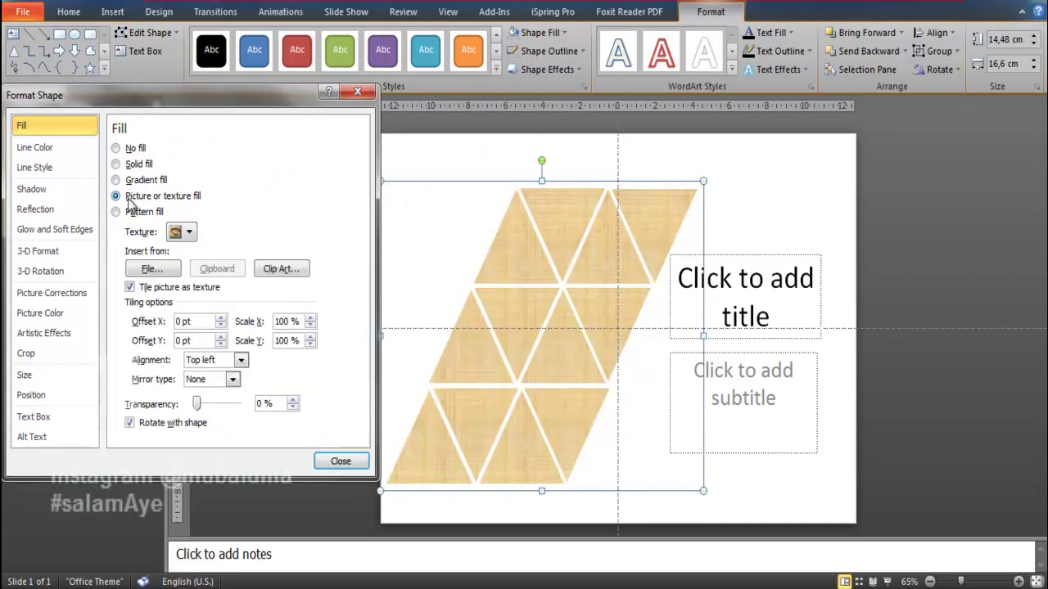
left_click(117, 212)
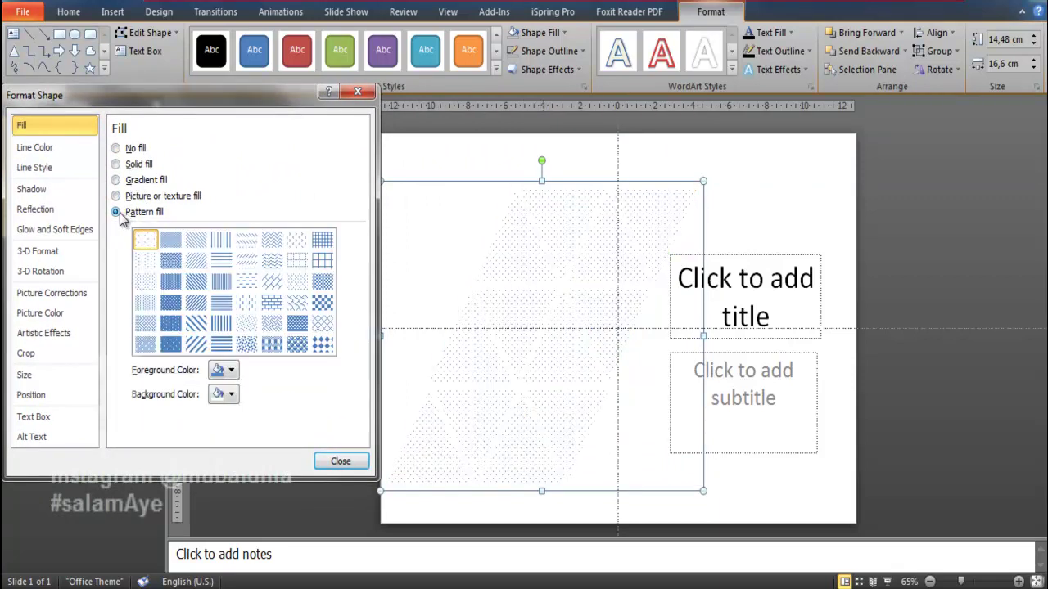
left_click(117, 197)
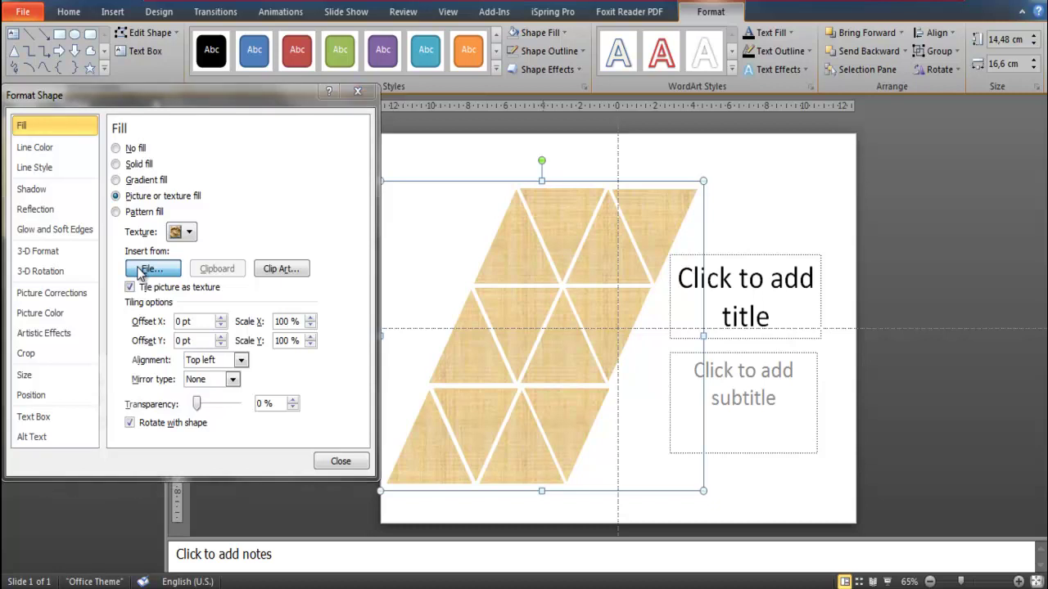
- Fill the triangle mosaic with img13.jpg from Windows\Web\Wallpaper\Architecture
left_click(147, 270)
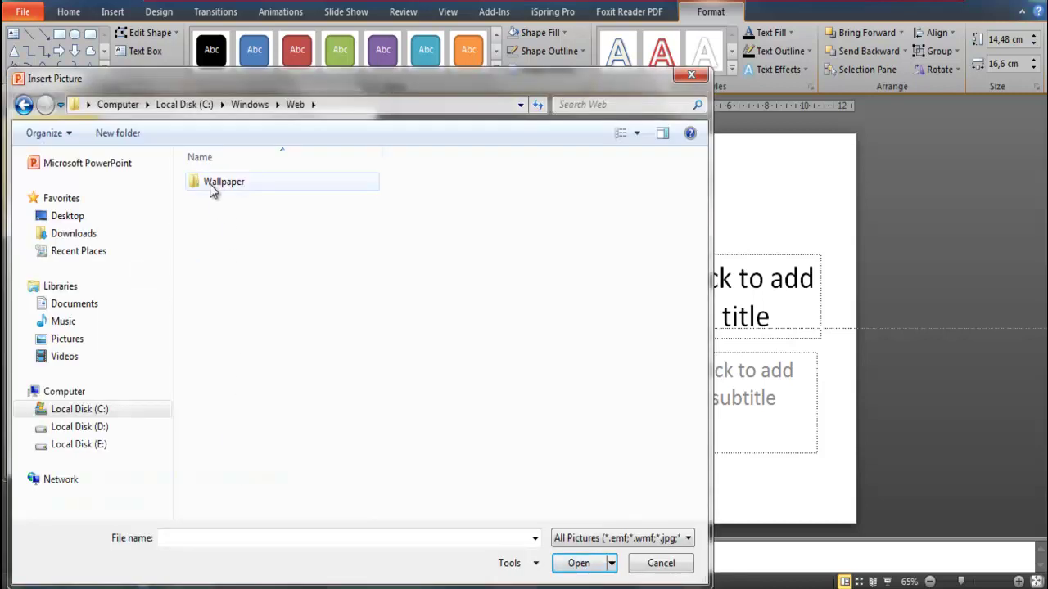
double_click(212, 183)
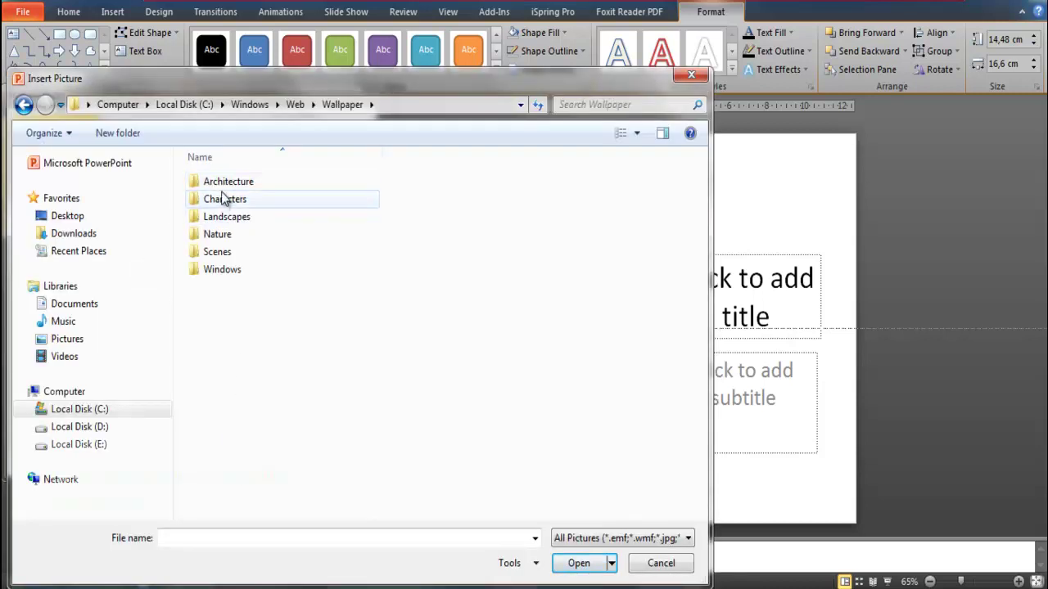
left_click(230, 189)
double_click(230, 189)
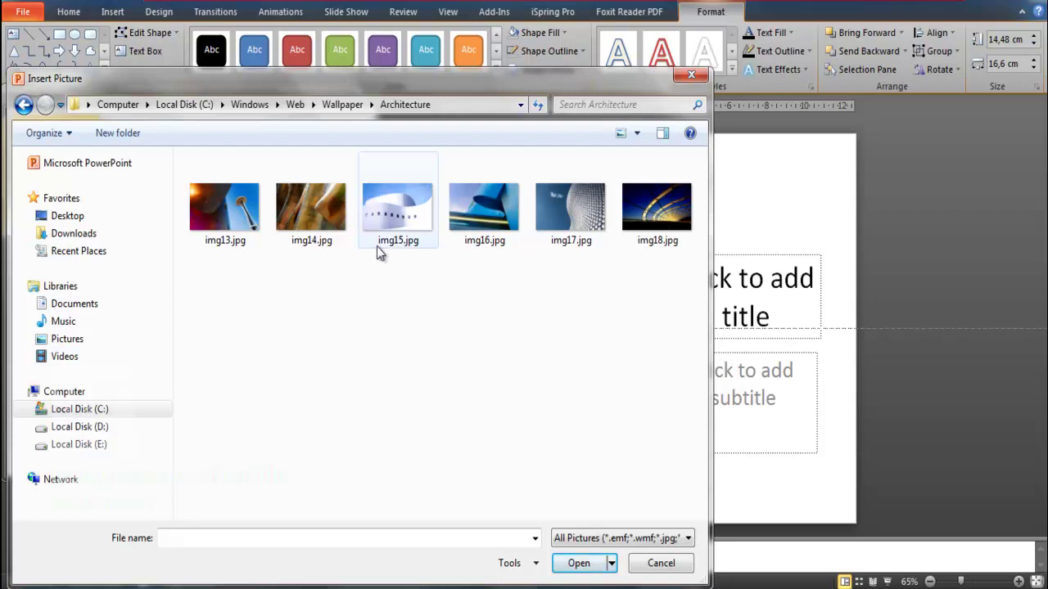
double_click(222, 207)
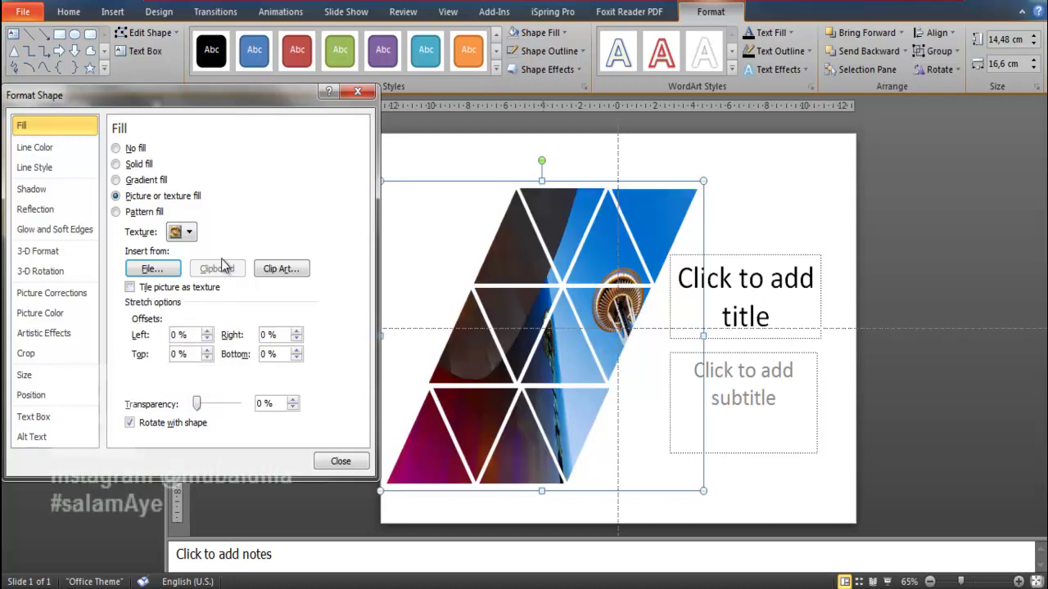
- Close the fill settings and enter 'Mozaik' as the slide title in bold
left_click(339, 463)
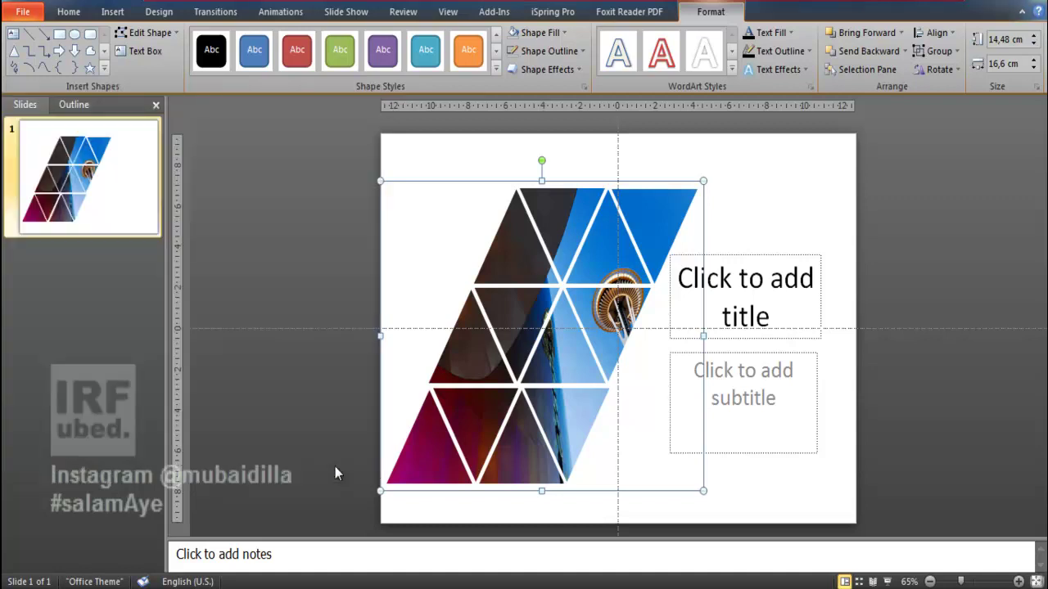
left_click(905, 213)
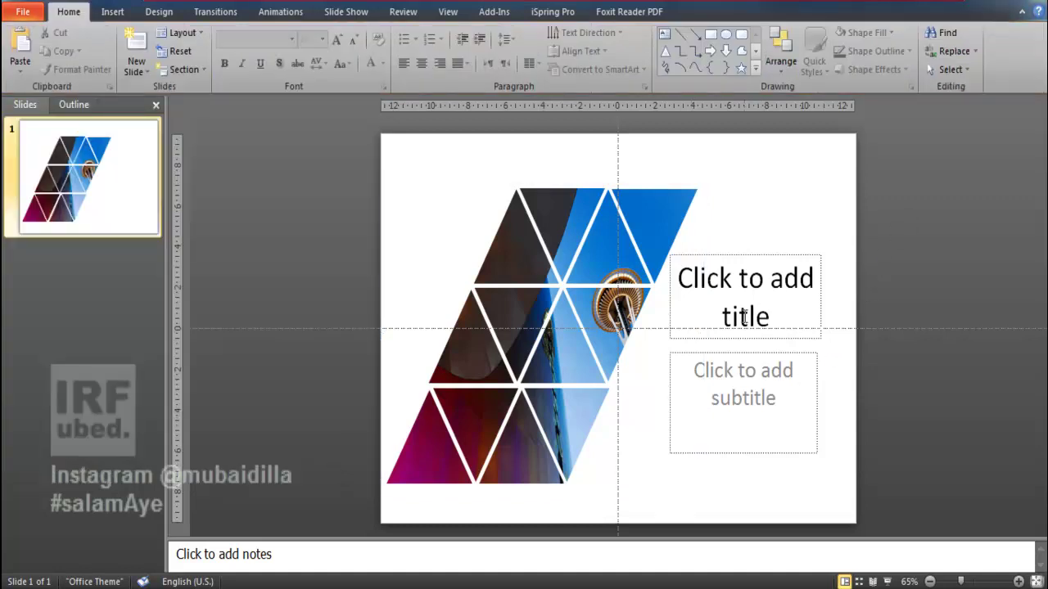
left_click(768, 320)
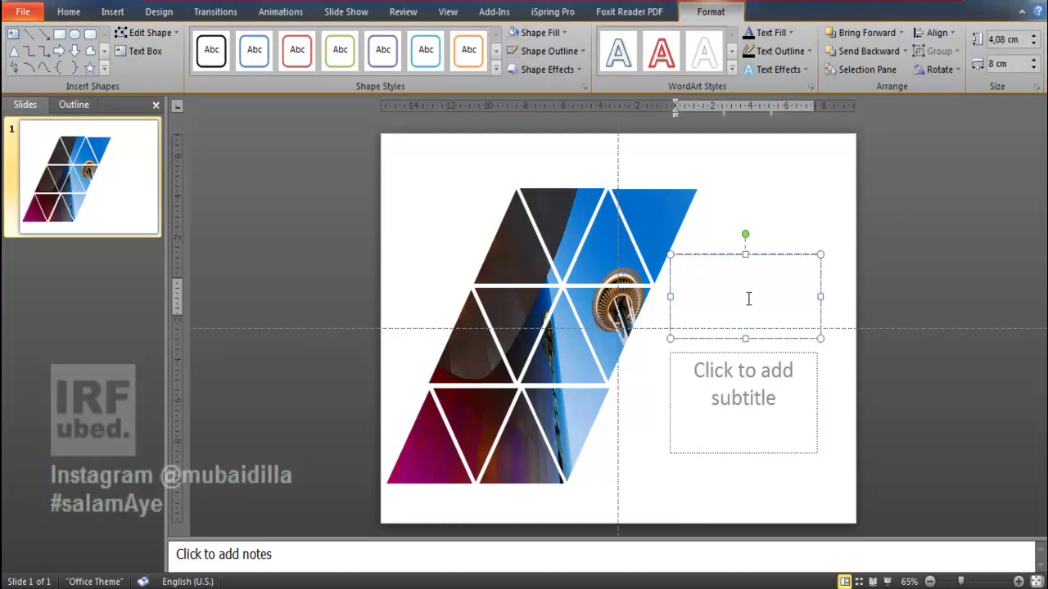
type("Moza")
type("ik")
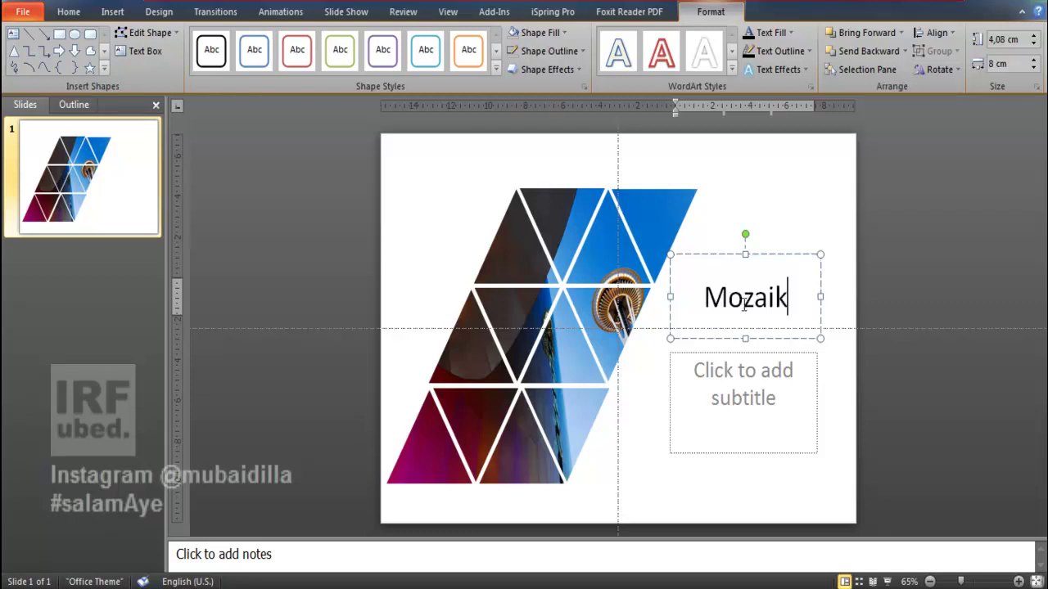
double_click(715, 300)
left_click(69, 11)
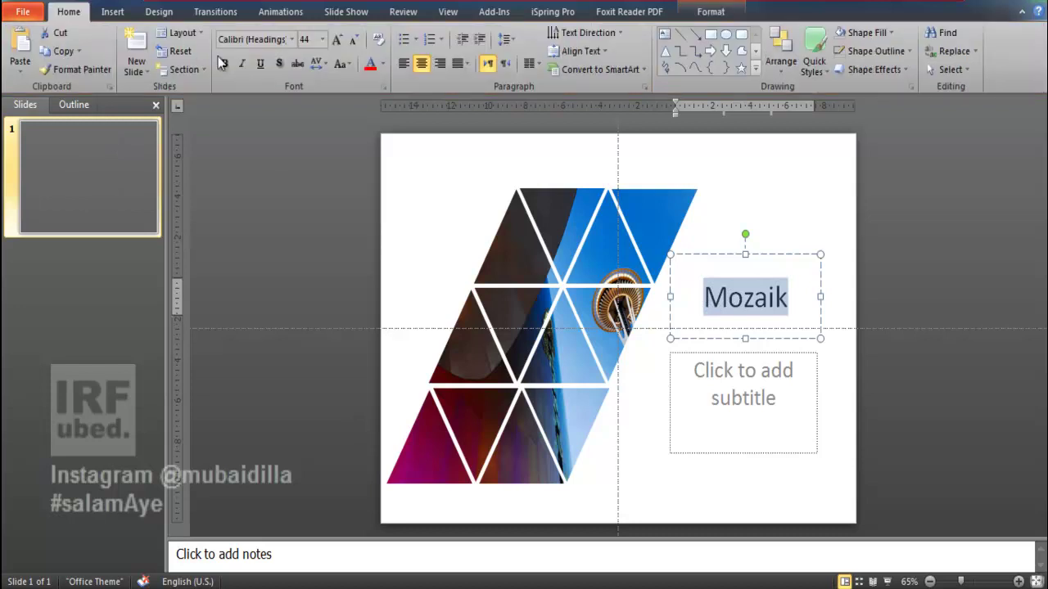
left_click(224, 63)
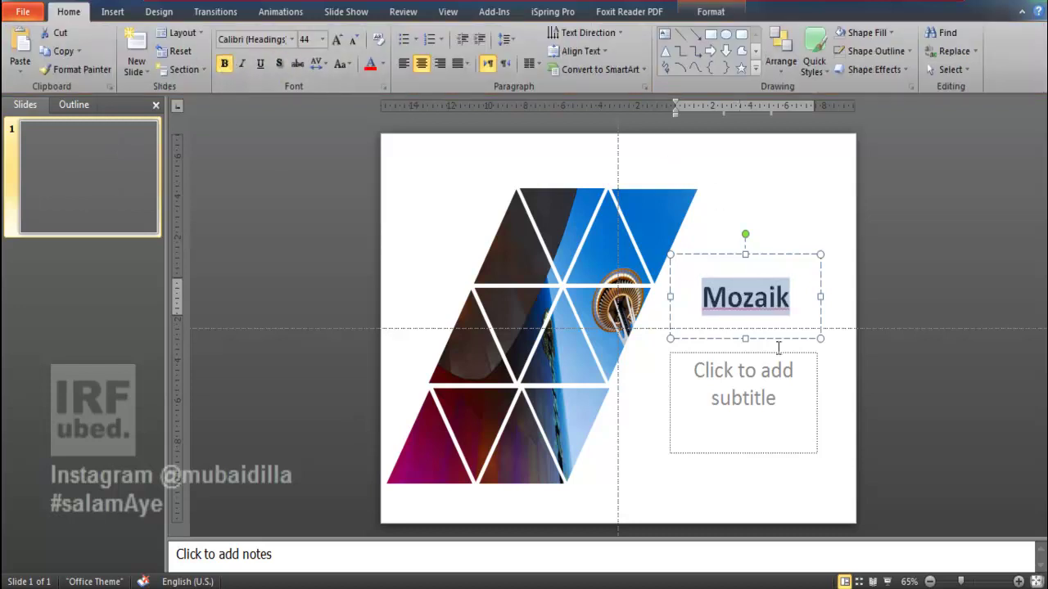
left_click(759, 375)
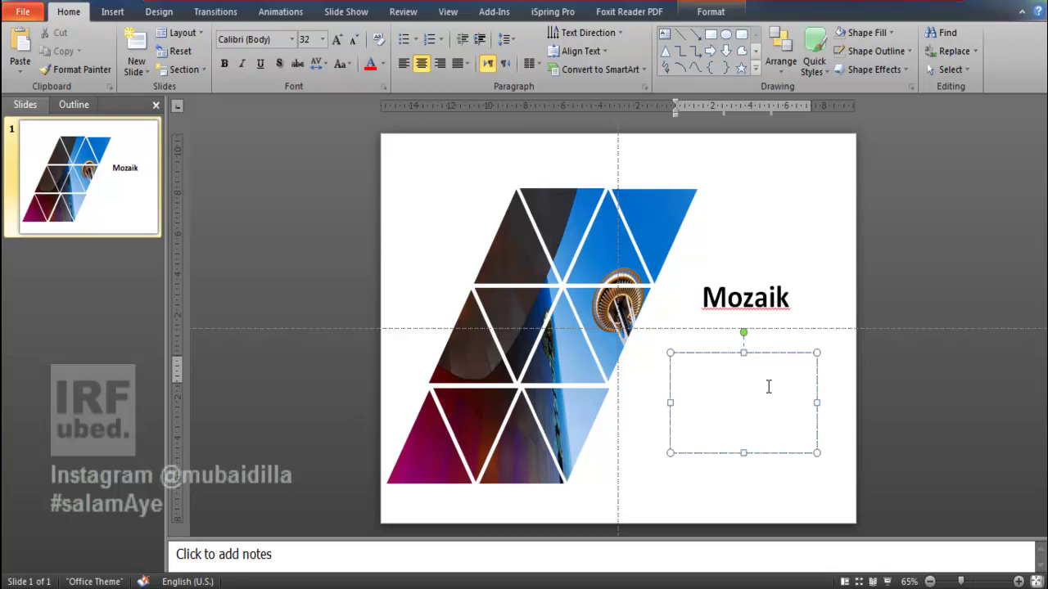
- Enter 'Membuat tampilan lebih menarik' as the subtitle and deselect the text box
type("Mem")
type("buat tam")
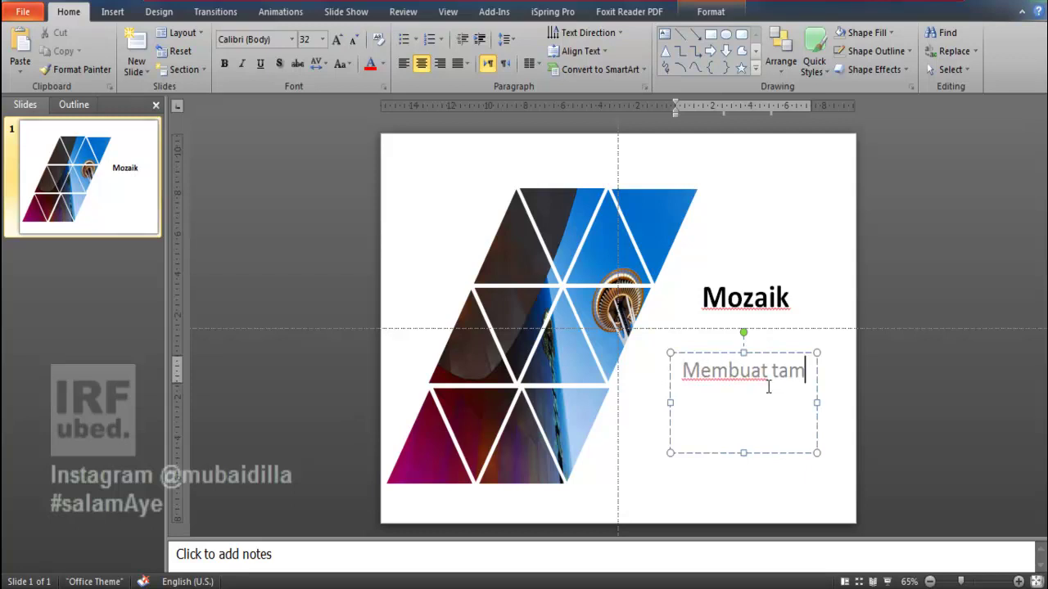
type("pilan lebih me")
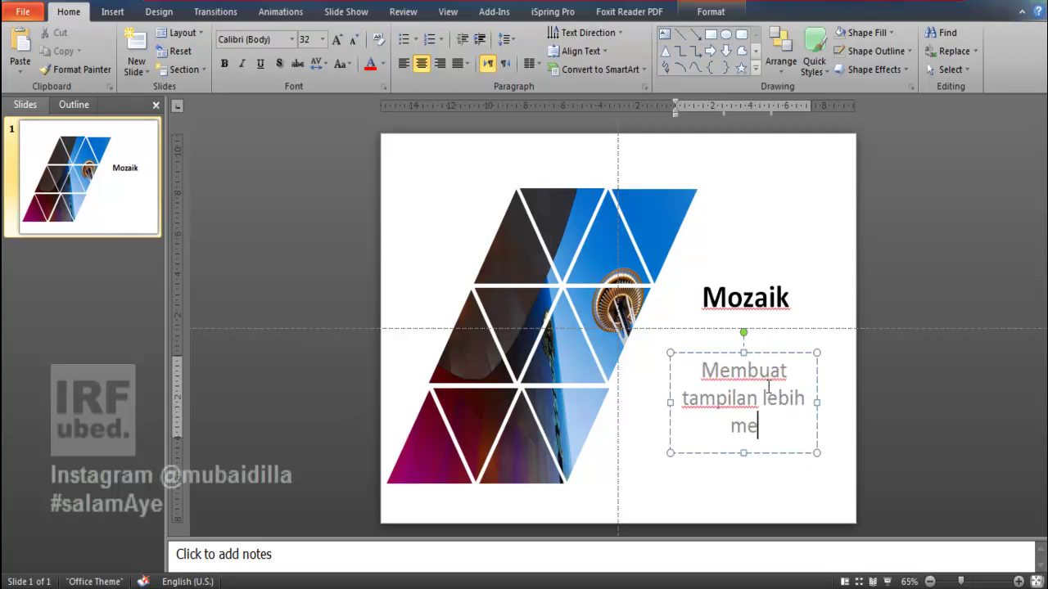
type("narik")
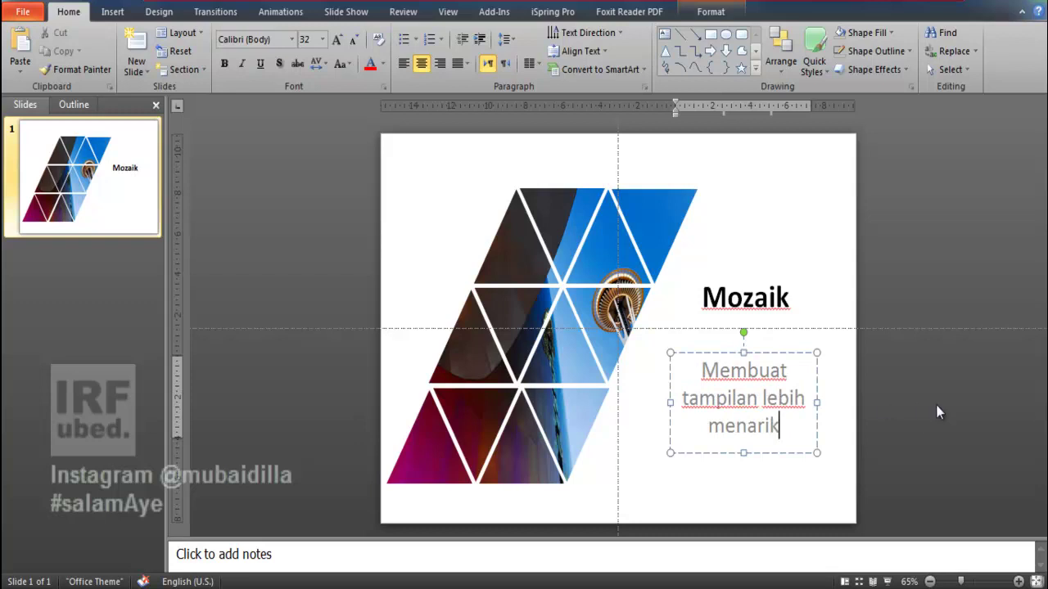
left_click(943, 403)
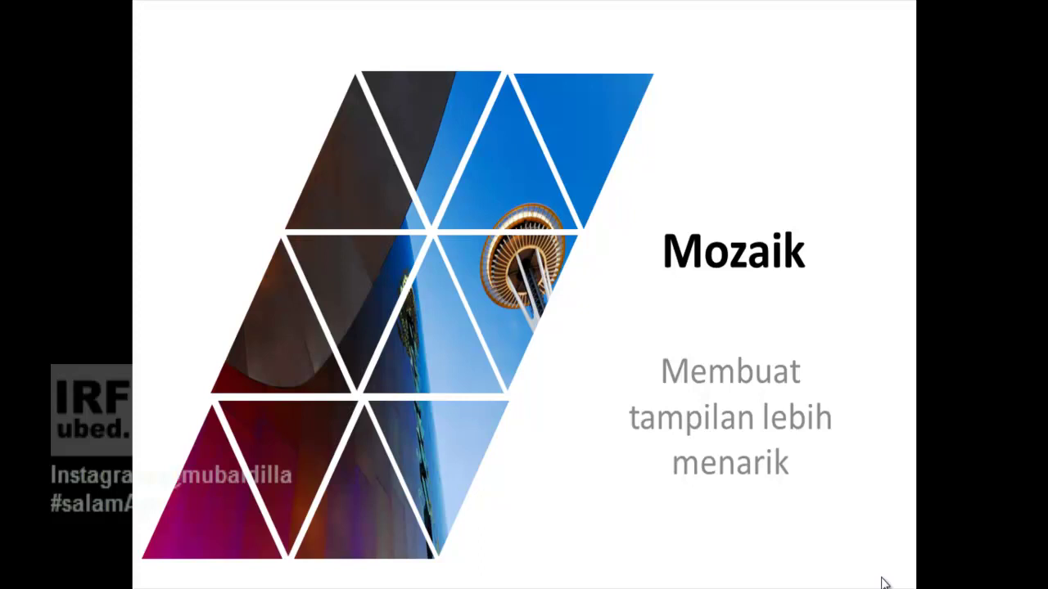
- End the slide show from its right-click menu to return to Normal view
right_click(884, 582)
left_click(892, 567)
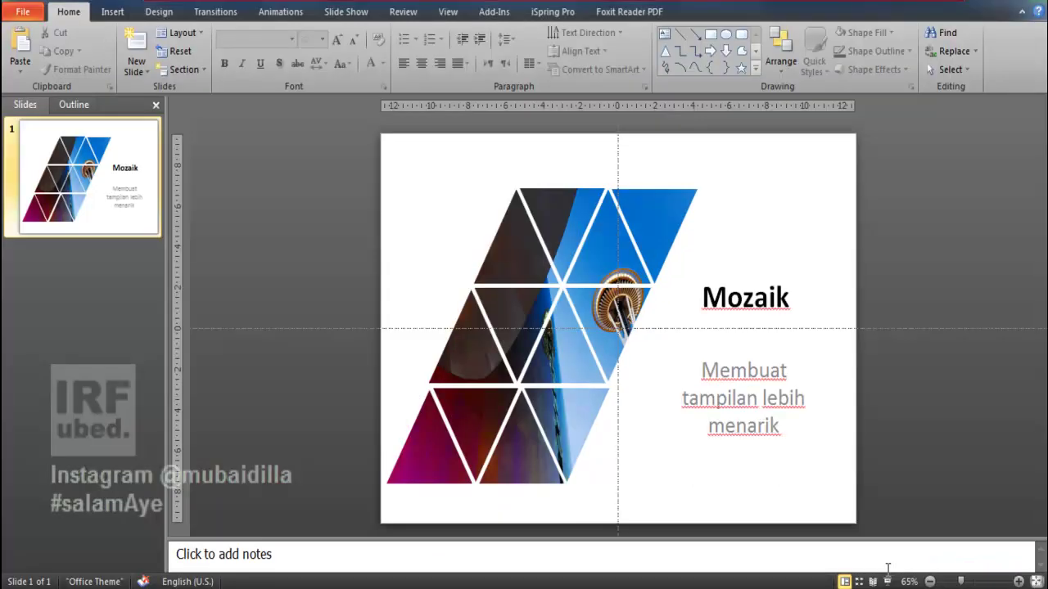